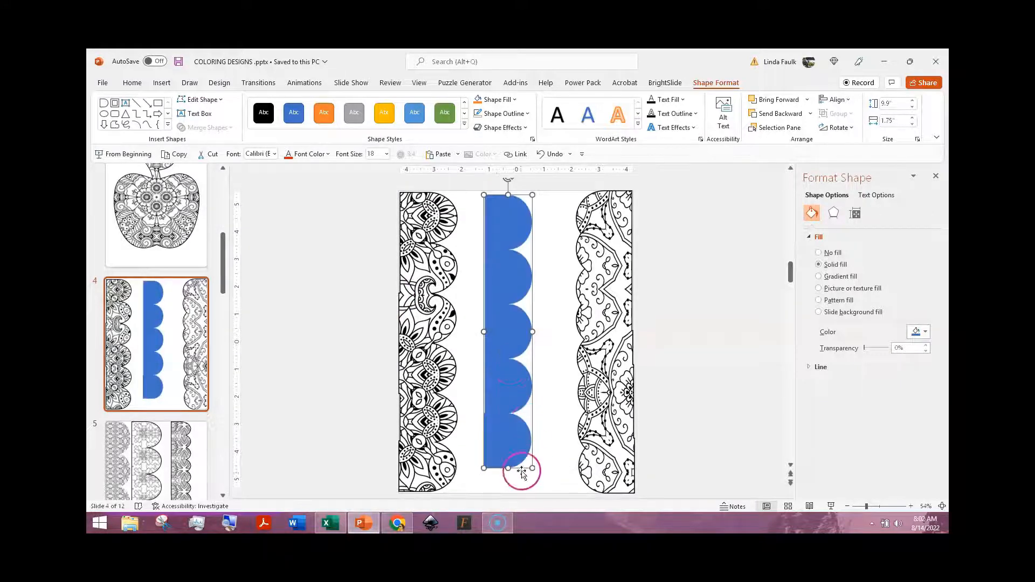
Stretch the blue scalloped border vertically to about 10.89 inches so it spans the height of the page.
{"action": "left_click_drag", "start_coordinate": [507, 468], "coordinate": [508, 490]}
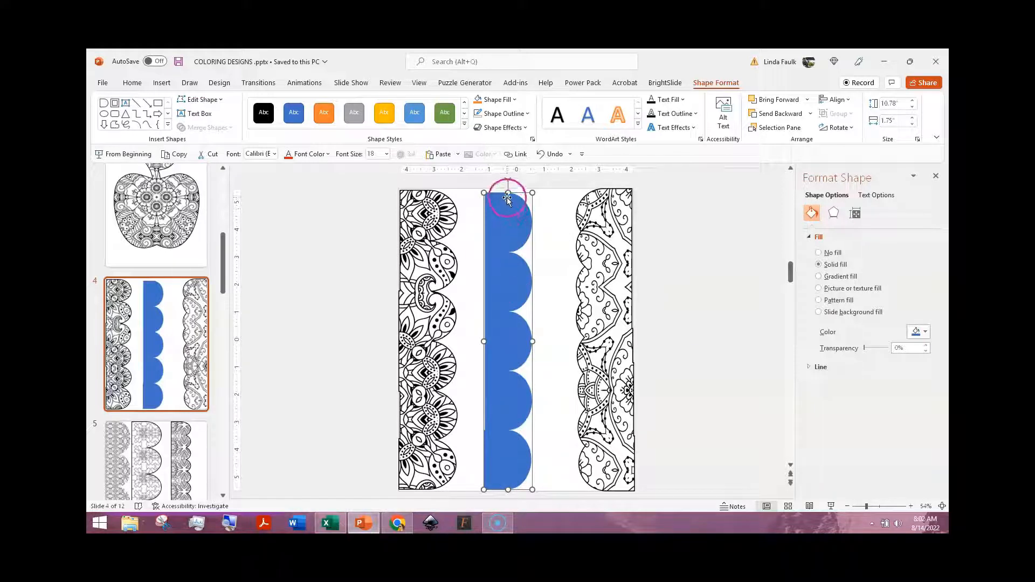
{"action": "left_click_drag", "start_coordinate": [508, 192], "coordinate": [508, 190]}
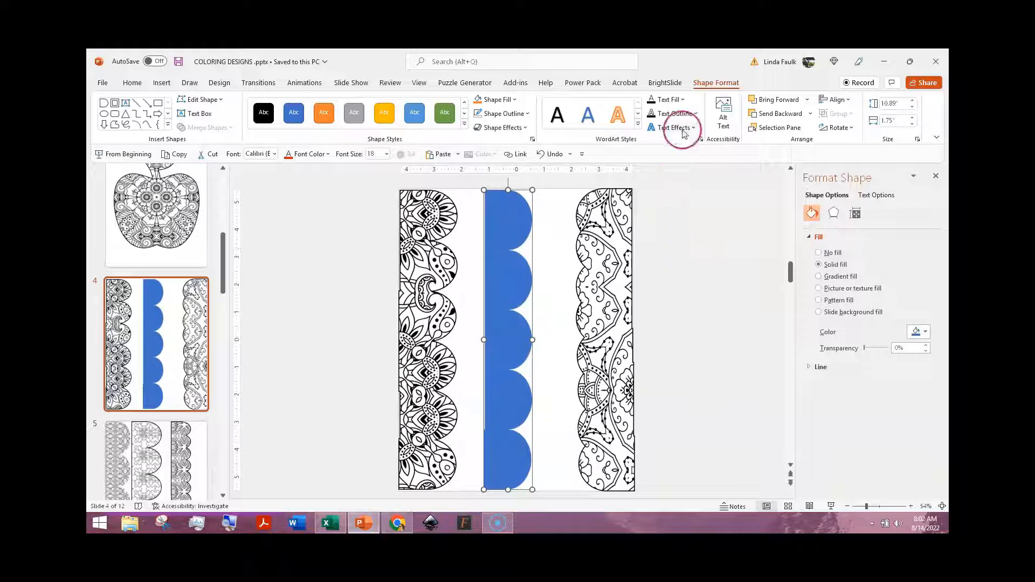
Fill the blue scalloped border with the picture 01.png from the coloring pages folder.
{"action": "left_click", "coordinate": [516, 115]}
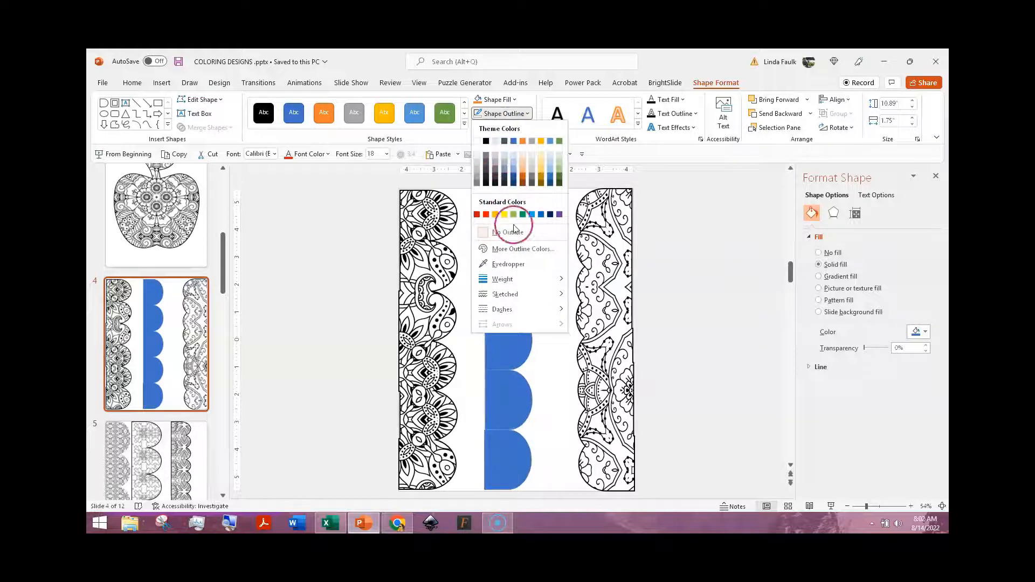
{"action": "left_click", "coordinate": [492, 99]}
{"action": "left_click", "coordinate": [493, 100]}
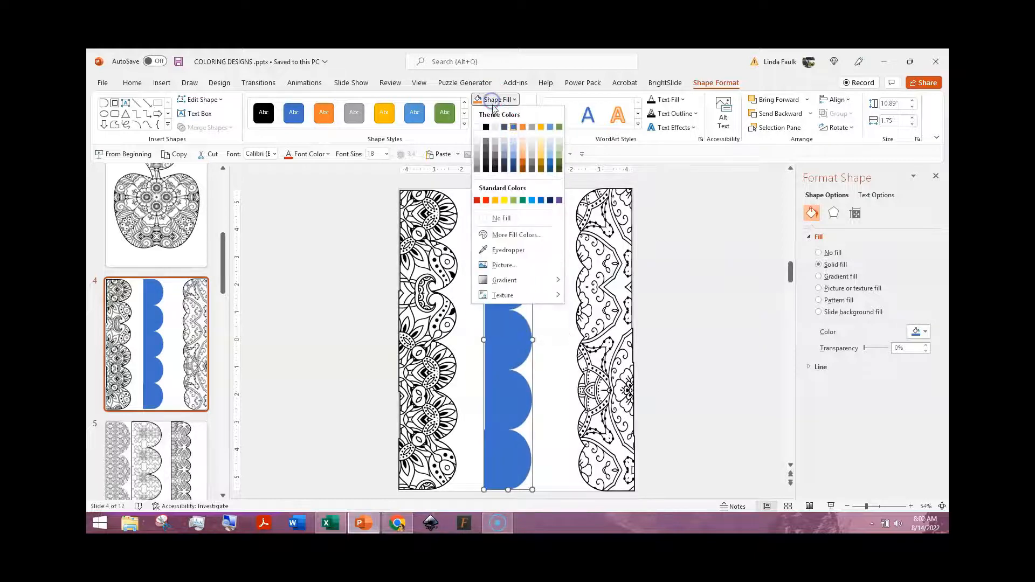
{"action": "left_click", "coordinate": [505, 264]}
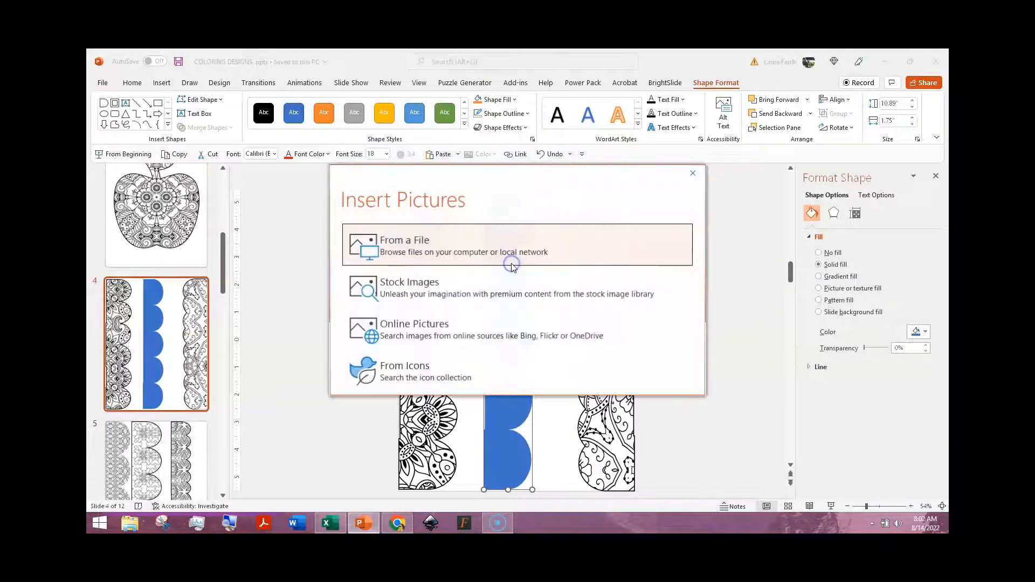
{"action": "left_click", "coordinate": [413, 252]}
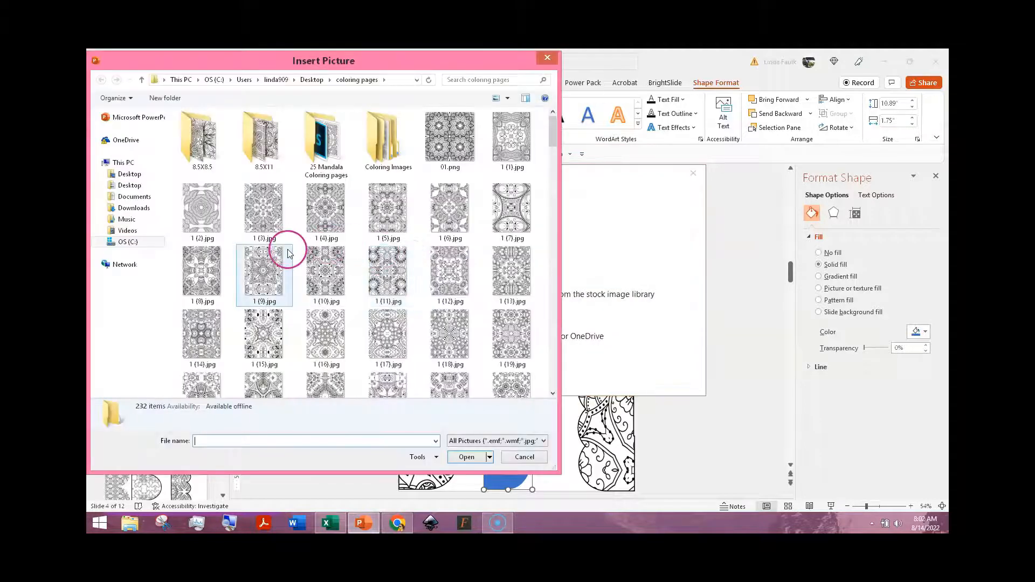
{"action": "left_click", "coordinate": [263, 343]}
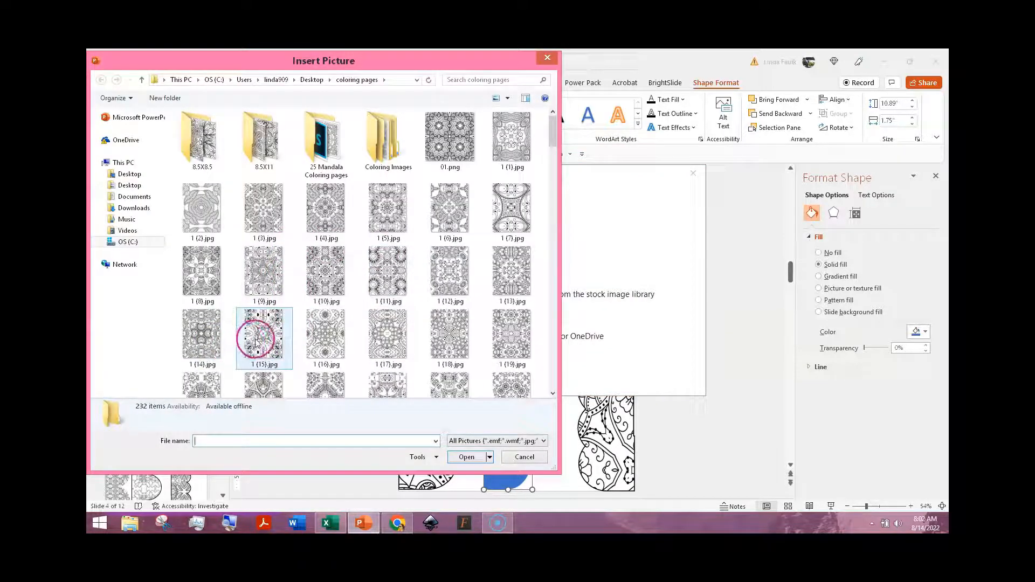
{"action": "left_click", "coordinate": [512, 140]}
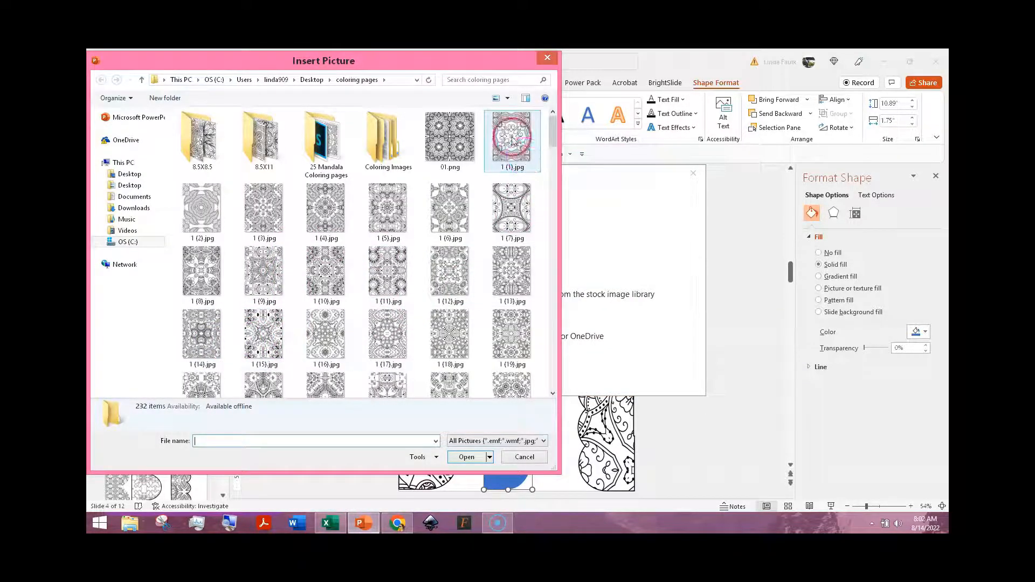
{"action": "double_click", "coordinate": [452, 141]}
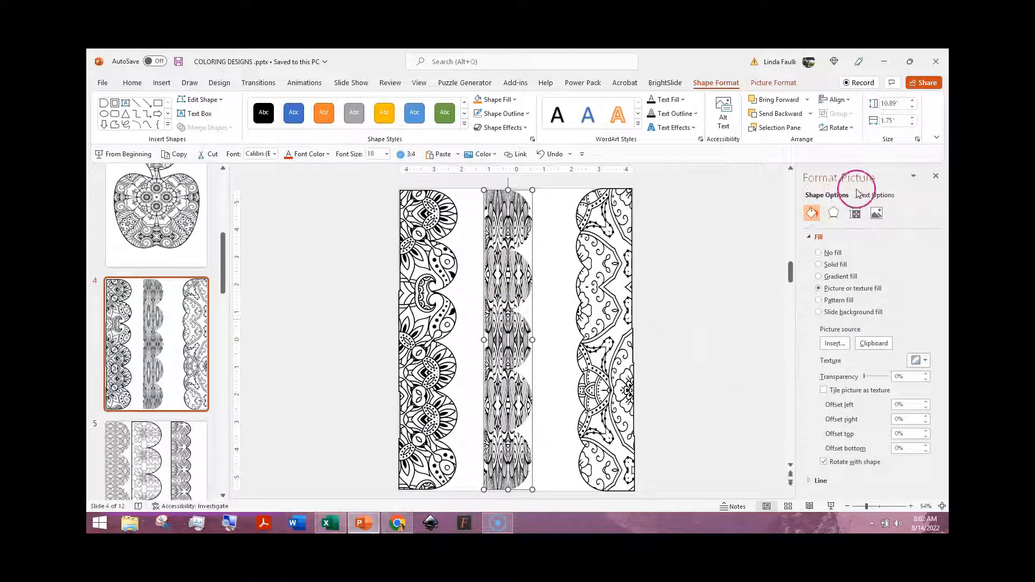
Tile the border's picture fill as a texture and set its vertical scale to 94%.
{"action": "left_click", "coordinate": [824, 390]}
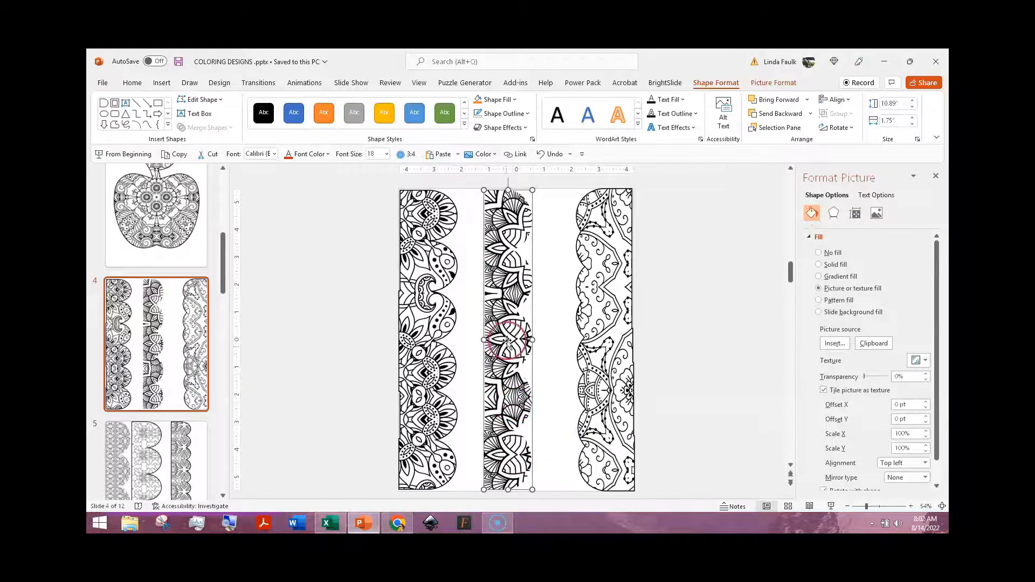
{"action": "left_click", "coordinate": [925, 442]}
{"action": "left_click", "coordinate": [926, 452]}
{"action": "left_click", "coordinate": [926, 451]}
{"action": "left_click", "coordinate": [926, 452]}
{"action": "left_click", "coordinate": [925, 451]}
{"action": "left_click", "coordinate": [926, 452]}
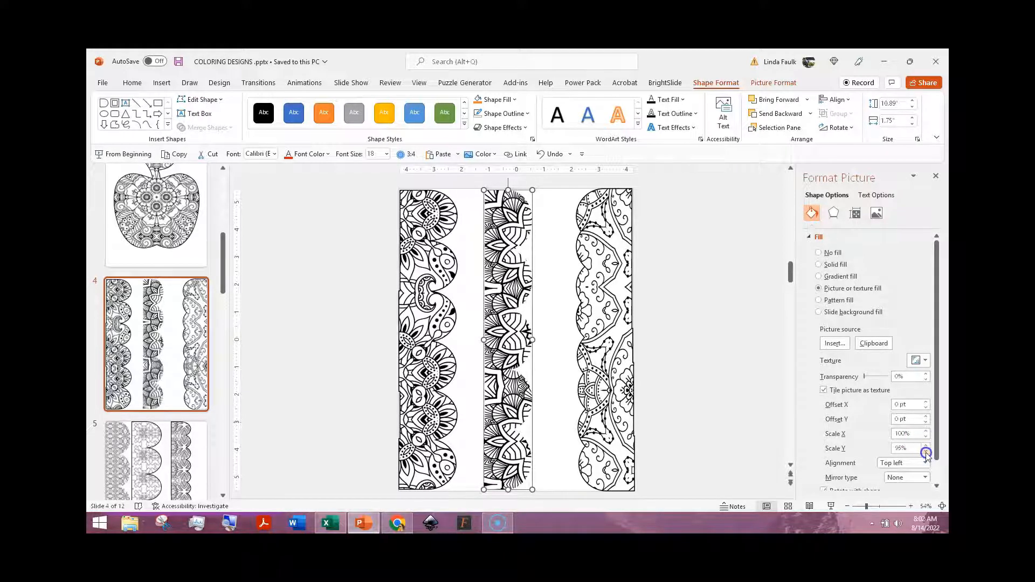
{"action": "left_click", "coordinate": [926, 452]}
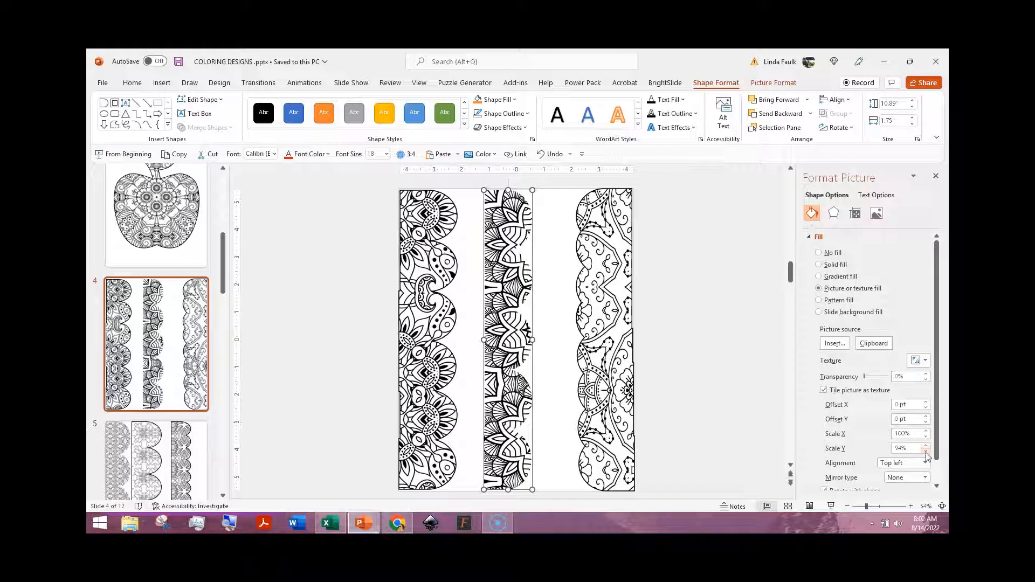
Give the middle scalloped border a black outline with a weight of 1½ pt.
{"action": "left_click", "coordinate": [528, 114]}
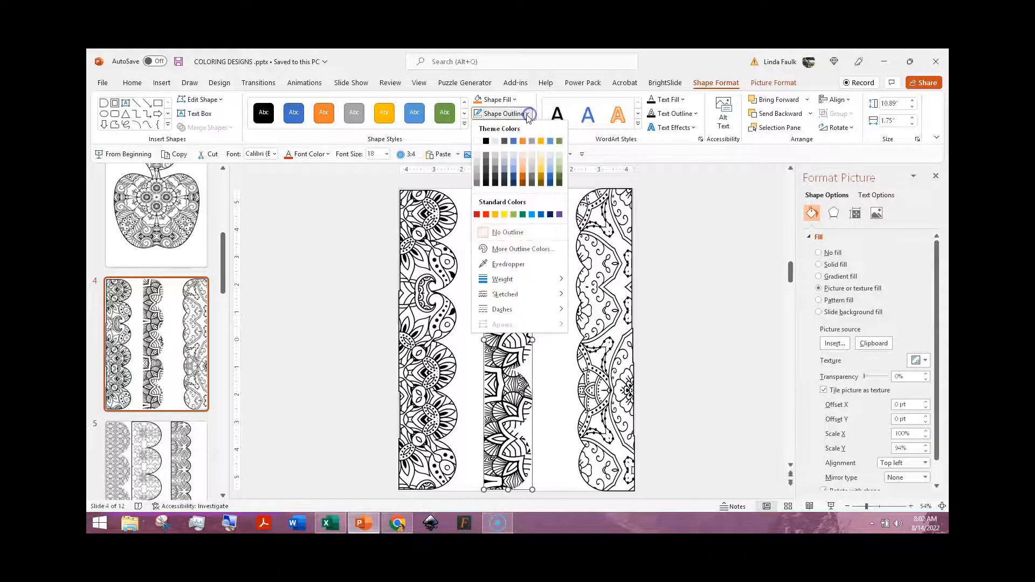
{"action": "left_click", "coordinate": [486, 141]}
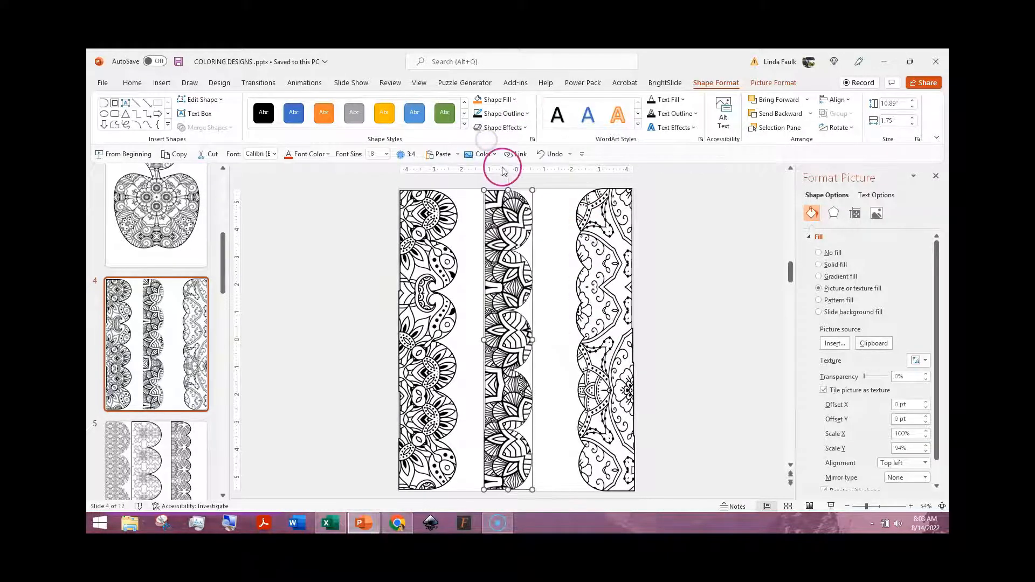
{"action": "left_click", "coordinate": [527, 114]}
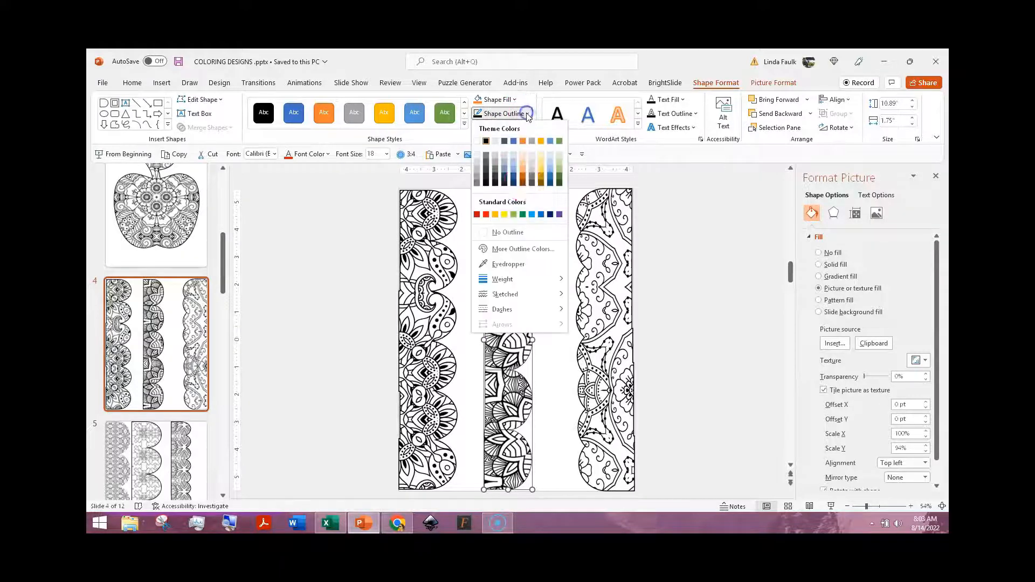
{"action": "mouse_move", "coordinate": [524, 280]}
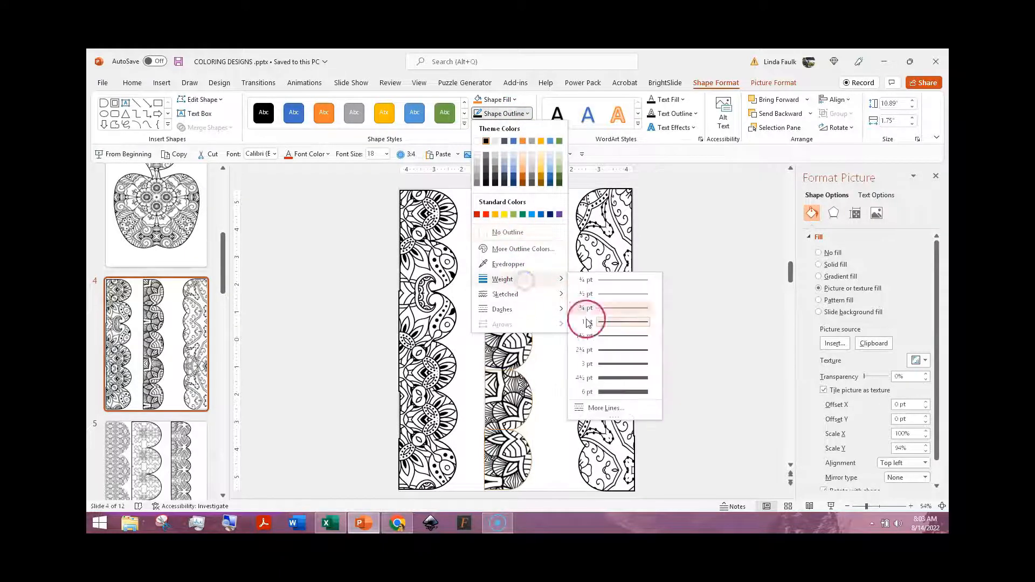
{"action": "left_click", "coordinate": [616, 338]}
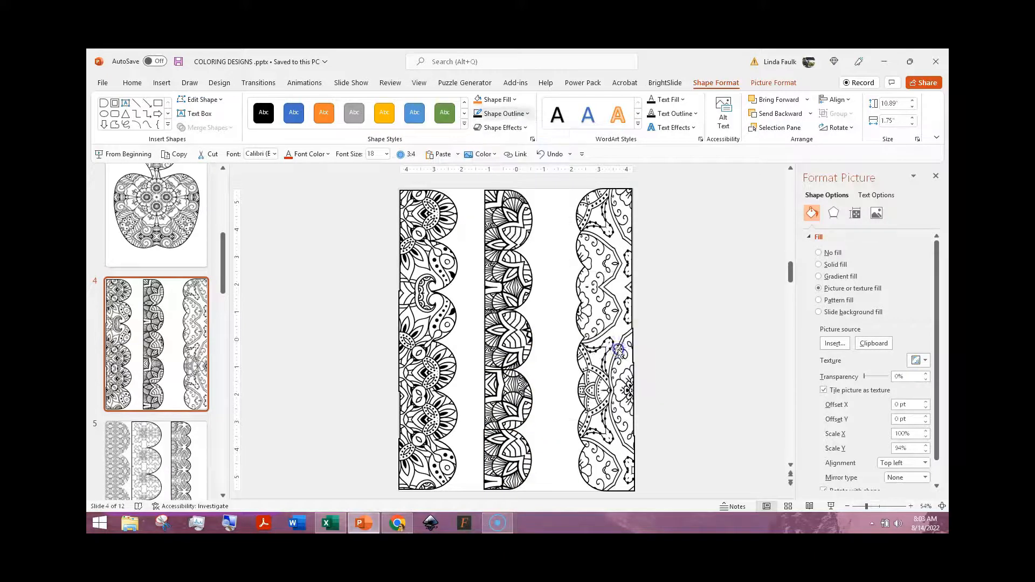
{"action": "left_click", "coordinate": [688, 308]}
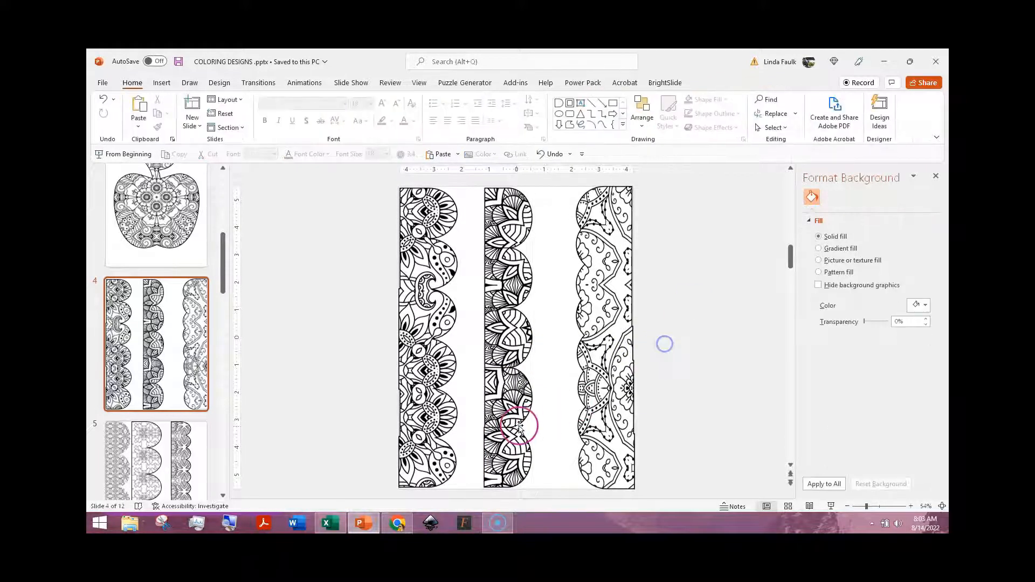
Shift the middle border closer to the left one and move the right border off the slide's edge.
{"action": "left_click", "coordinate": [499, 262]}
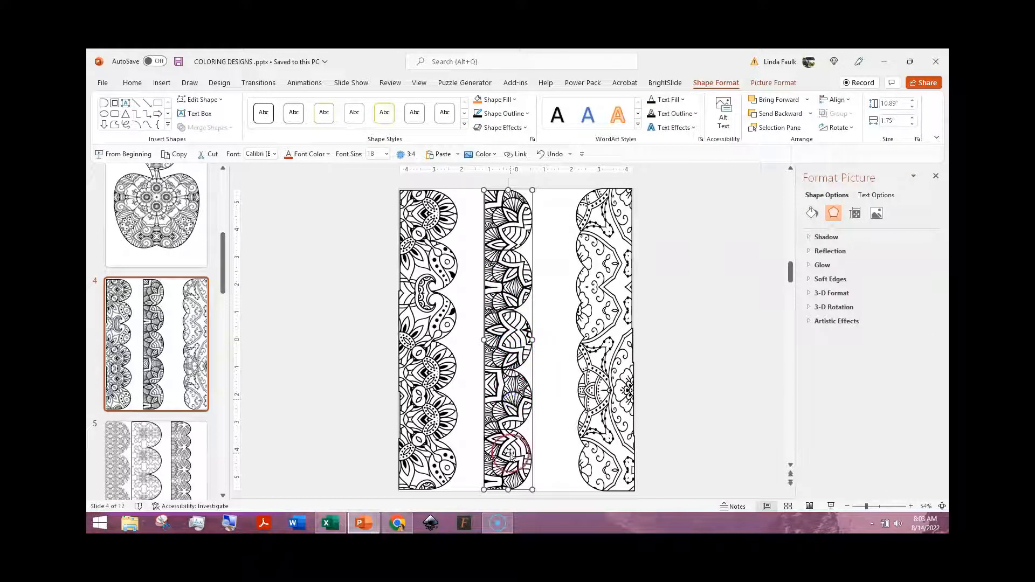
{"action": "left_click", "coordinate": [661, 370]}
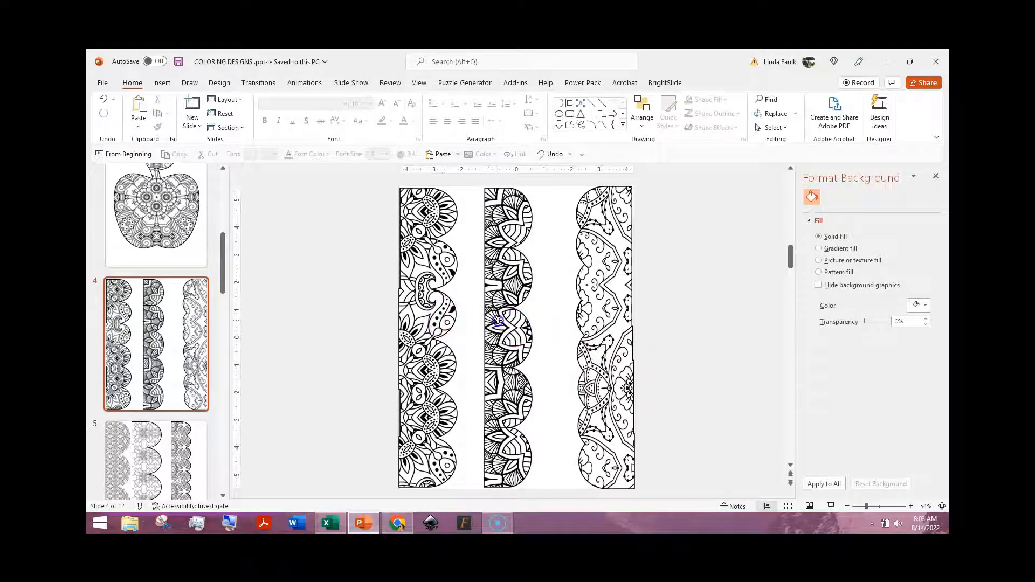
{"action": "mouse_move", "coordinate": [497, 321]}
{"action": "left_mouse_down"}
{"action": "mouse_move", "coordinate": [470, 315]}
{"action": "mouse_move", "coordinate": [482, 318]}
{"action": "left_mouse_up"}
{"action": "left_click_drag", "start_coordinate": [602, 301], "coordinate": [673, 308]}
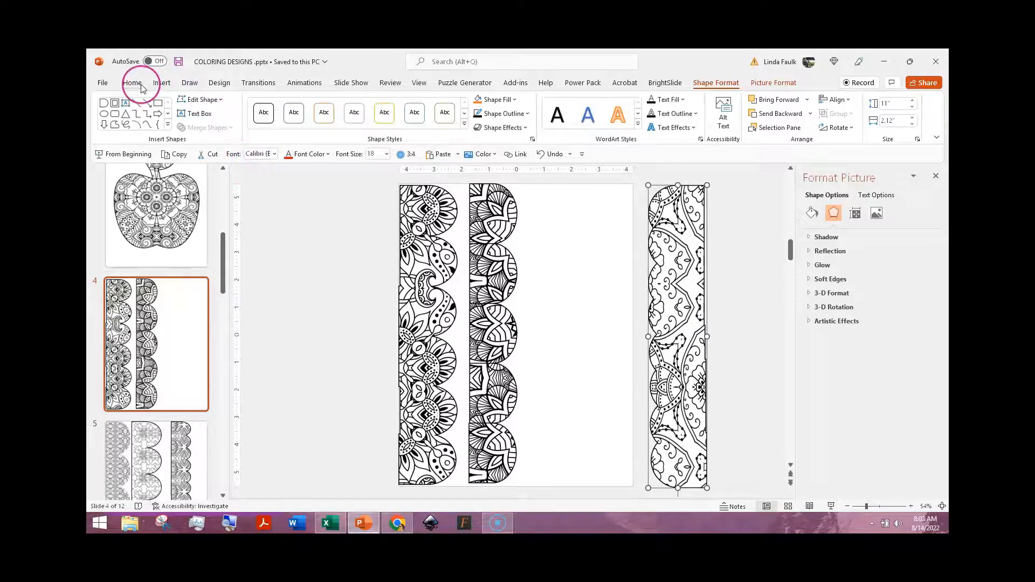
Draw a D-shaped block about 1.94 inches tall and 1.51 inches wide at the top of the slide's empty right area.
{"action": "left_click", "coordinate": [162, 83]}
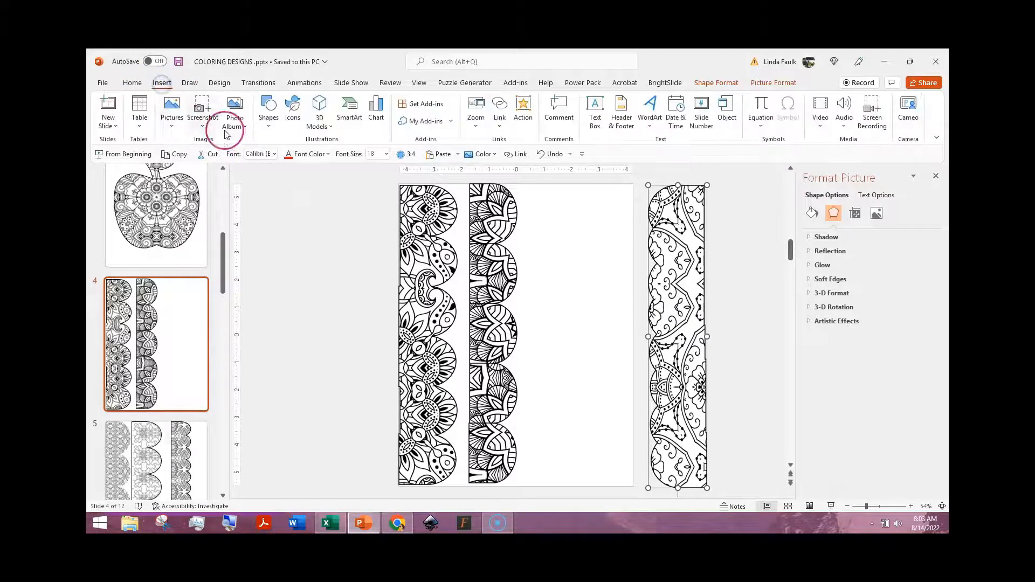
{"action": "left_click", "coordinate": [268, 115]}
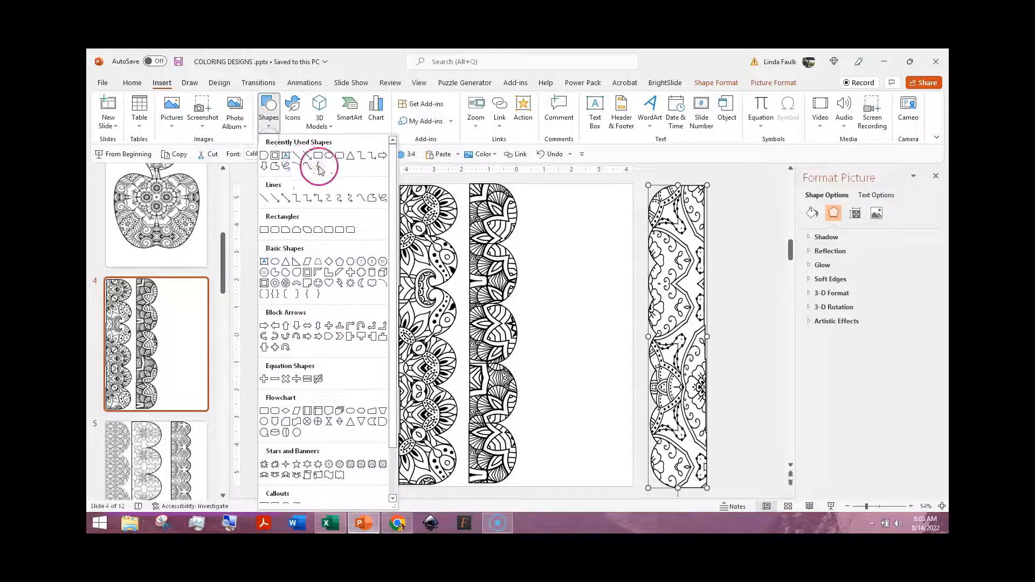
{"action": "left_click", "coordinate": [266, 155]}
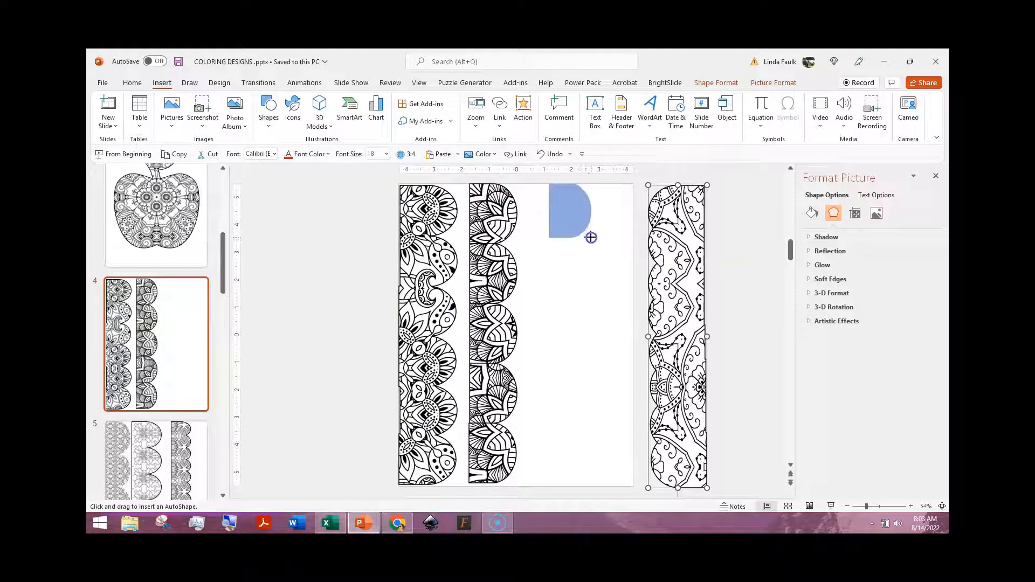
{"action": "left_click_drag", "start_coordinate": [591, 237], "coordinate": [591, 239]}
{"action": "right_click", "coordinate": [569, 278]}
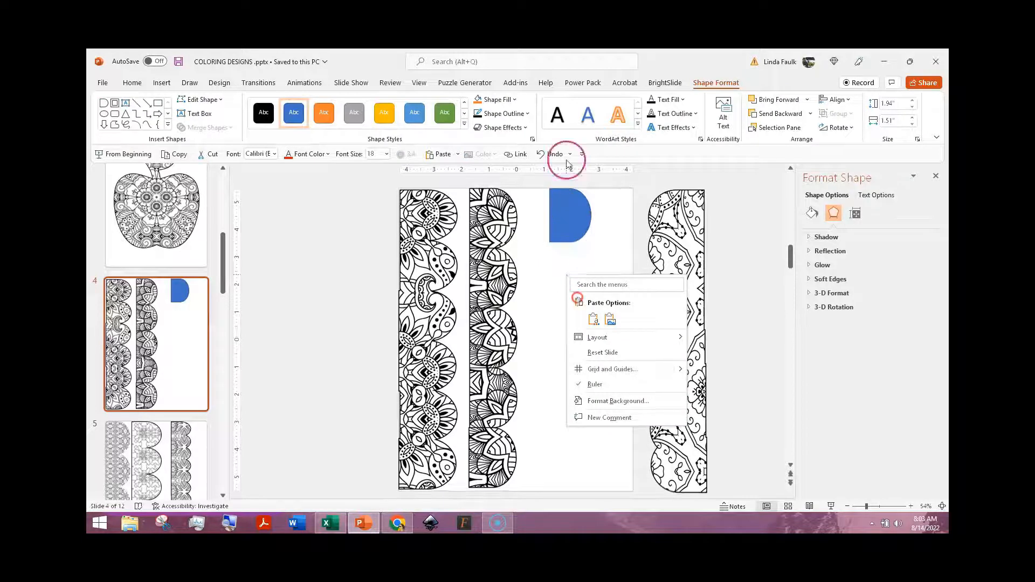
{"action": "left_click", "coordinate": [618, 400]}
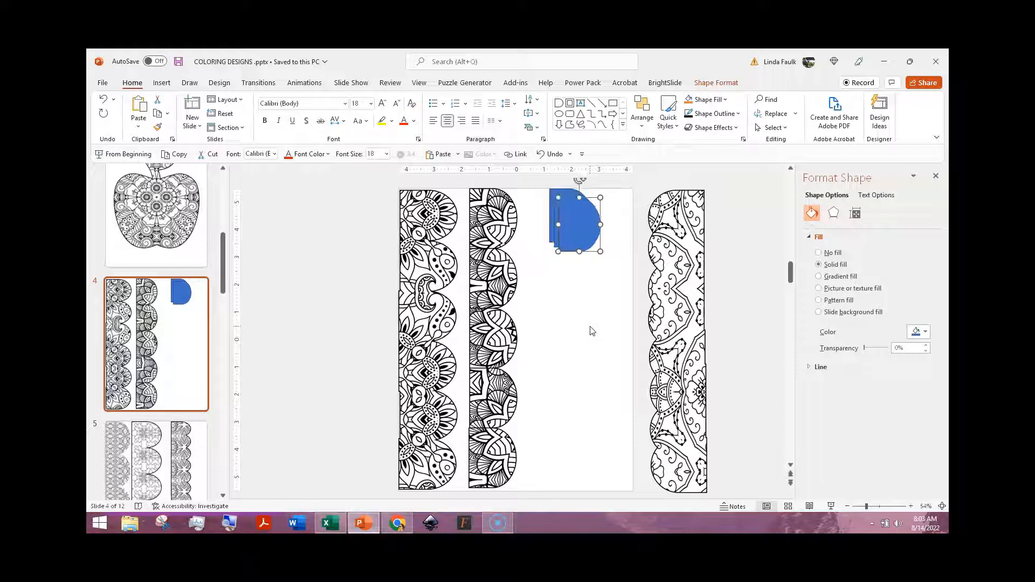
Duplicate the D-shaped block repeatedly, then move the surplus copies off the slide, keeping four on the page.
{"action": "key", "text": "ctrl+d"}
{"action": "key", "text": "ctrl+d"}
{"action": "key", "text": "ctrl+d"}
{"action": "key", "text": "ctrl+d"}
{"action": "key", "text": "ctrl+d"}
{"action": "key", "text": "ctrl+d"}
{"action": "key", "text": "ctrl+d"}
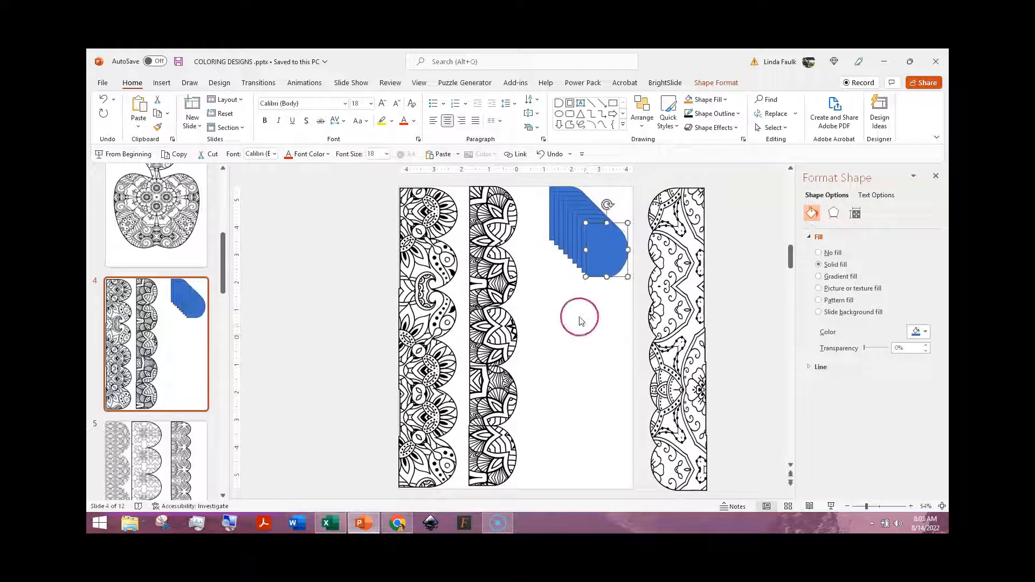
{"action": "left_click_drag", "start_coordinate": [636, 290], "coordinate": [565, 203]}
{"action": "left_click_drag", "start_coordinate": [607, 236], "coordinate": [757, 278]}
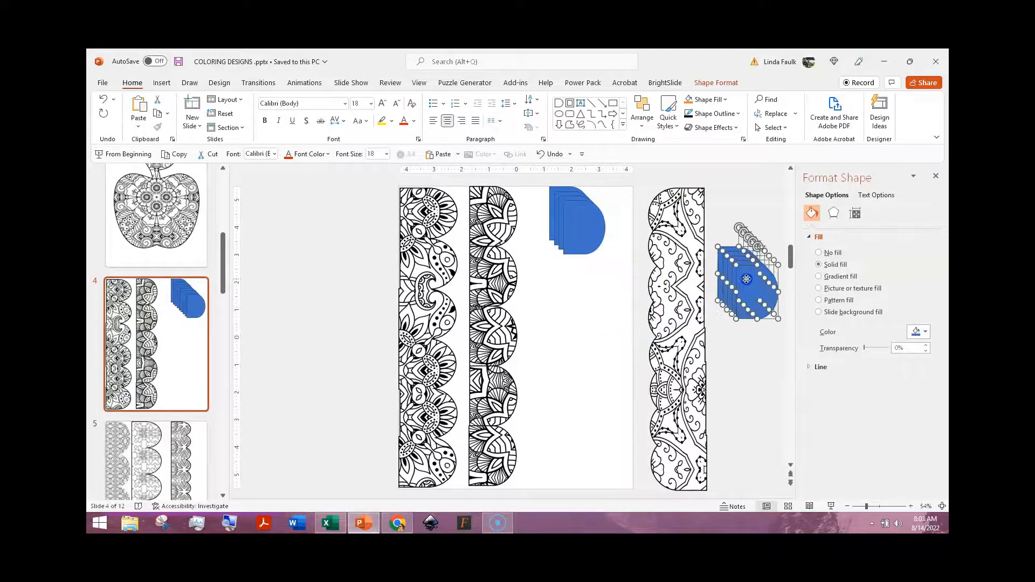
Spread the D-shaped copies left on the slide apart down the empty right area.
{"action": "left_click_drag", "start_coordinate": [579, 244], "coordinate": [581, 335]}
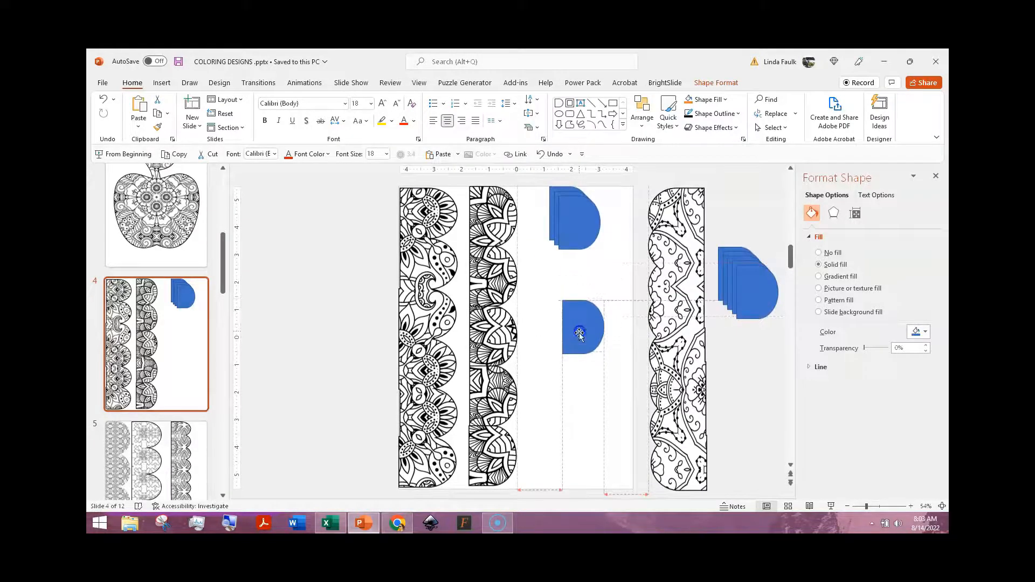
{"action": "left_click_drag", "start_coordinate": [579, 221], "coordinate": [572, 267]}
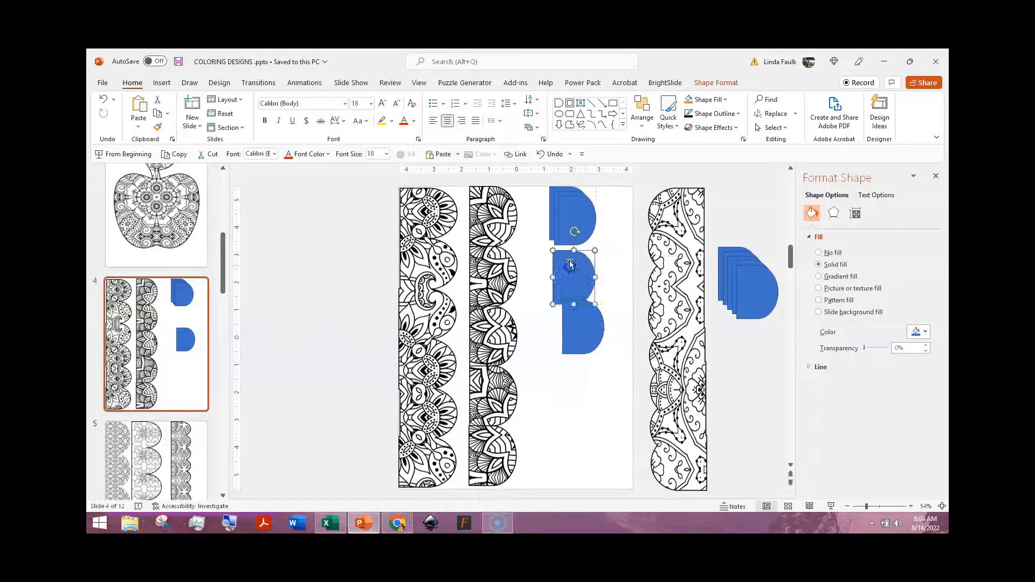
{"action": "left_click_drag", "start_coordinate": [567, 225], "coordinate": [576, 404]}
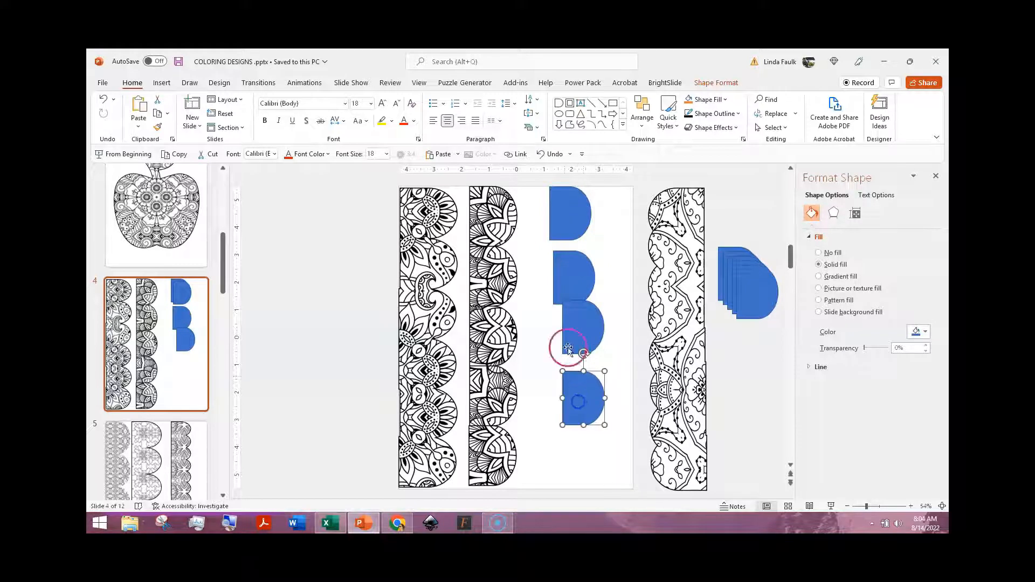
Stack the four D-shaped blocks in a left-aligned, overlapping column to form a scalloped edge from the slide's top.
{"action": "left_click_drag", "start_coordinate": [572, 275], "coordinate": [568, 244]}
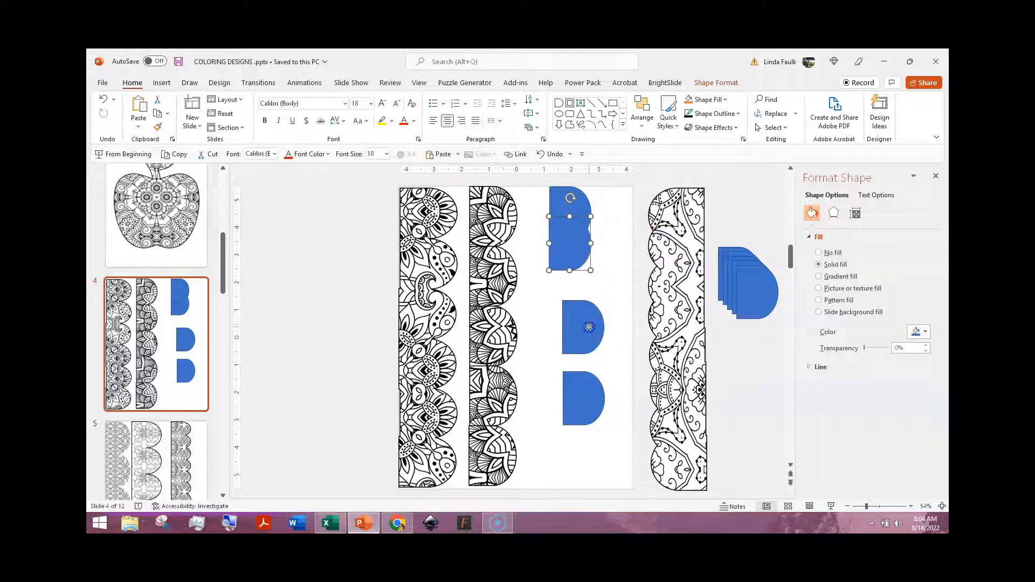
{"action": "left_click_drag", "start_coordinate": [589, 327], "coordinate": [575, 279]}
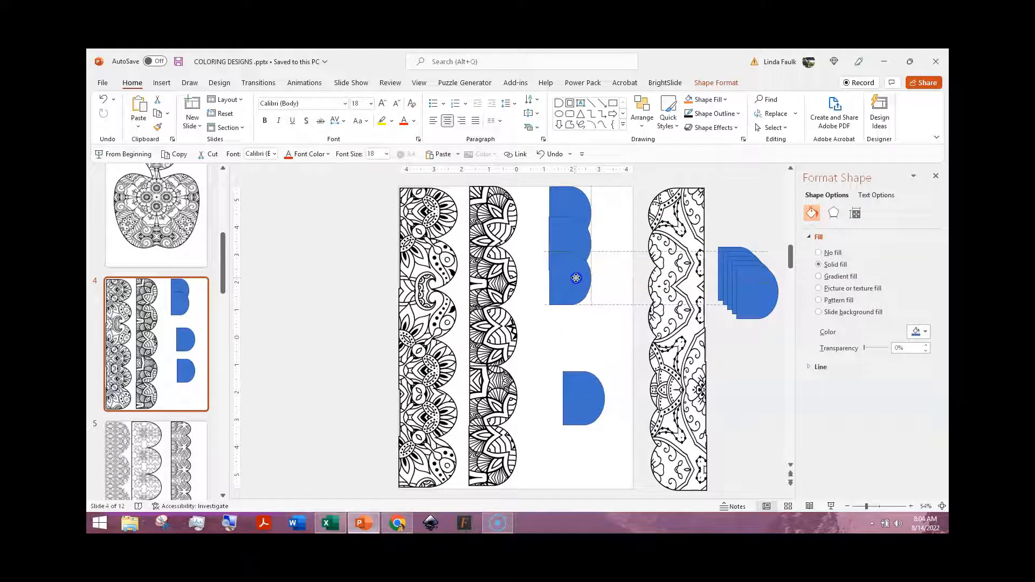
{"action": "left_click_drag", "start_coordinate": [577, 278], "coordinate": [575, 278]}
{"action": "left_click_drag", "start_coordinate": [585, 385], "coordinate": [573, 301]}
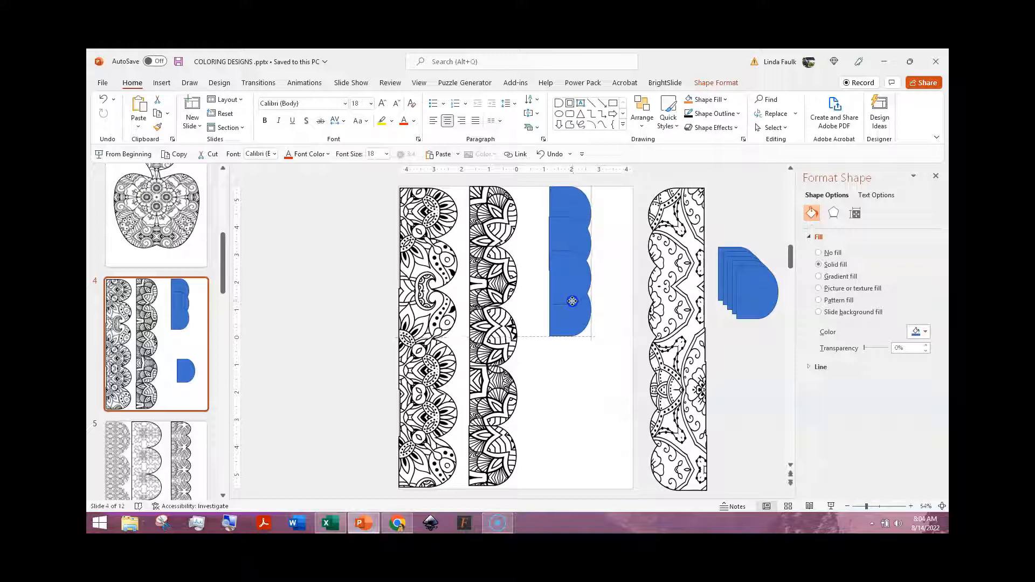
{"action": "left_click_drag", "start_coordinate": [567, 210], "coordinate": [566, 208]}
{"action": "left_click", "coordinate": [620, 358]}
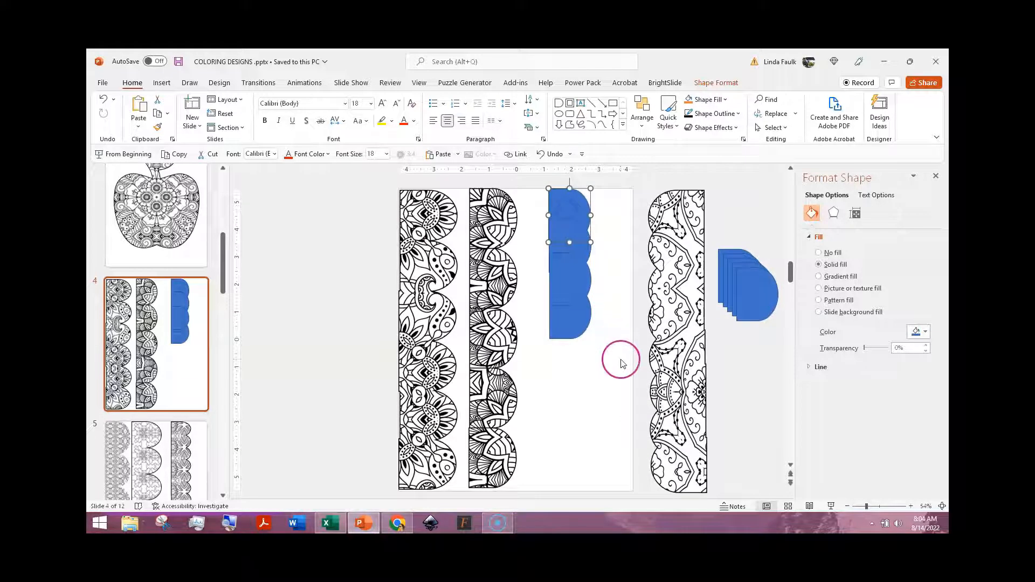
Add four more D-shaped copies from beside the slide to the overlapping column, extending its scalloped edge nearly to the slide's bottom.
{"action": "left_click_drag", "start_coordinate": [750, 295], "coordinate": [566, 341]}
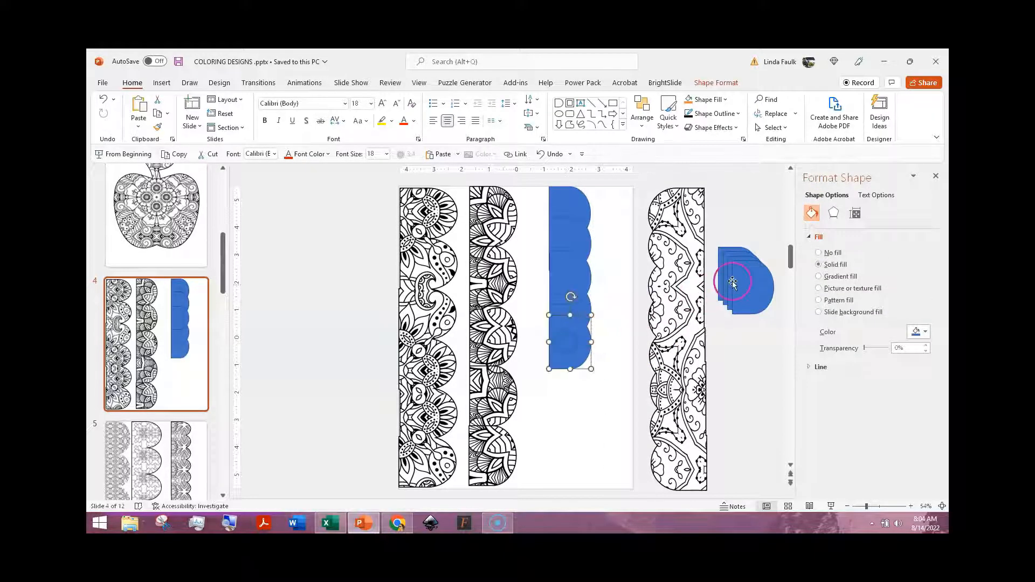
{"action": "left_click_drag", "start_coordinate": [716, 308], "coordinate": [564, 377]}
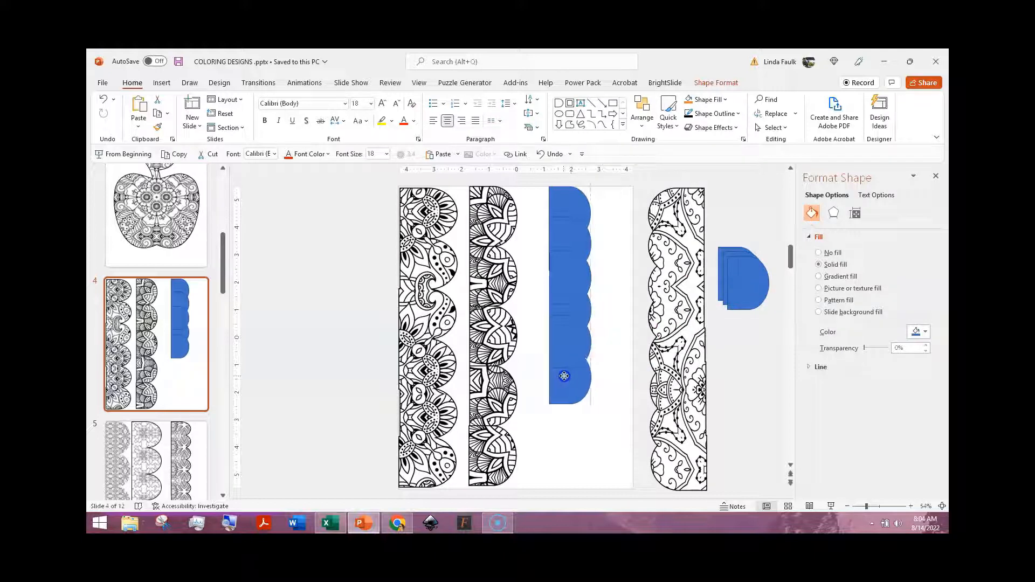
{"action": "left_click", "coordinate": [745, 278]}
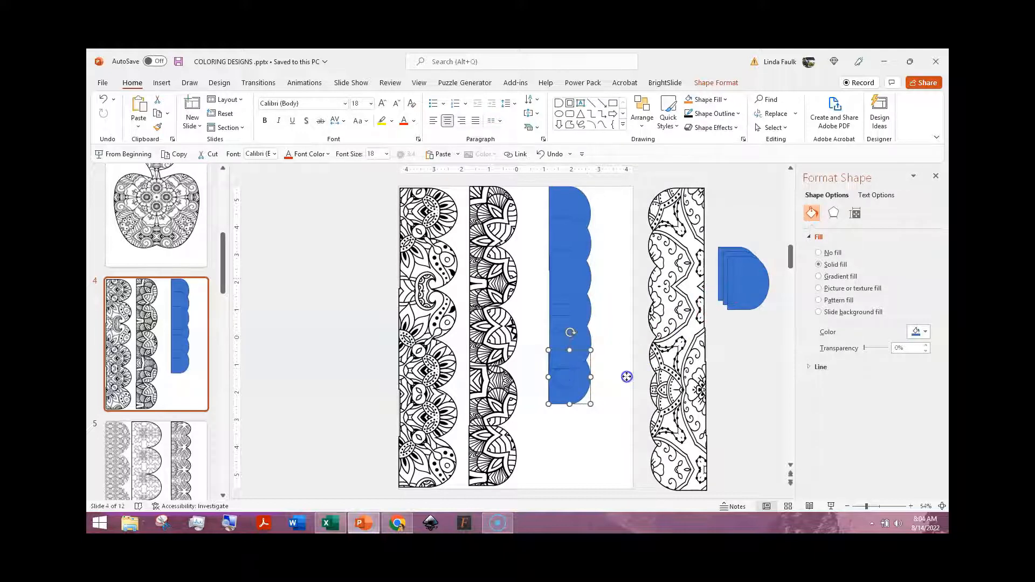
{"action": "left_click_drag", "start_coordinate": [626, 376], "coordinate": [568, 408]}
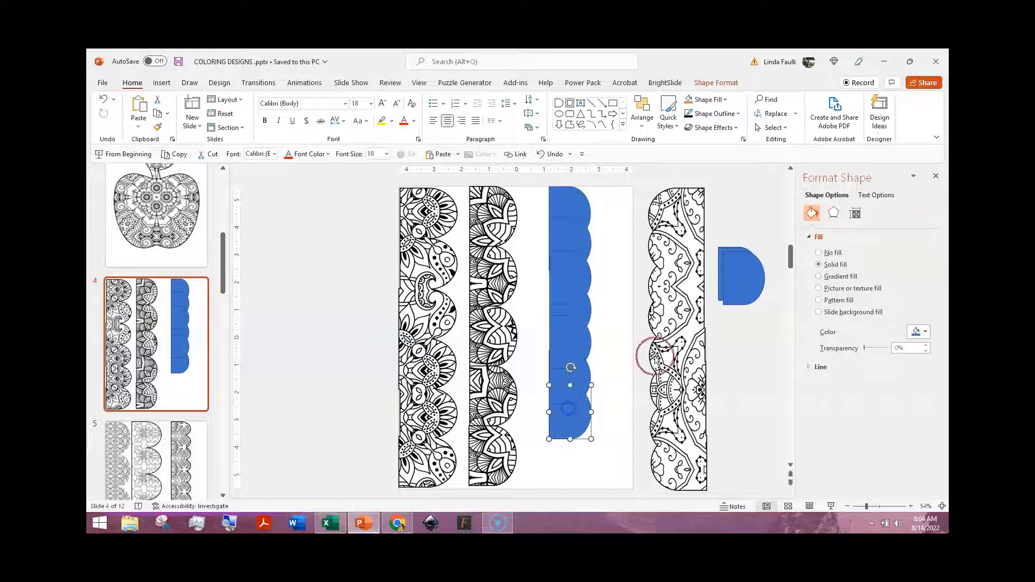
{"action": "left_click", "coordinate": [727, 291]}
{"action": "left_click_drag", "start_coordinate": [695, 358], "coordinate": [555, 462]}
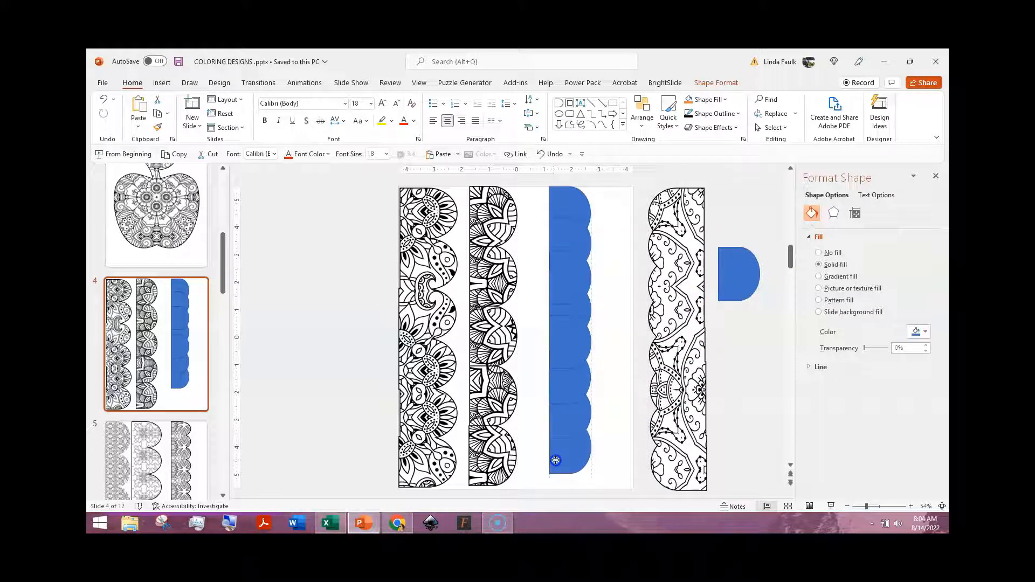
{"action": "left_click", "coordinate": [771, 374]}
Select all the stacked D-shaped blocks on the slide and merge them into one scalloped border with Union.
{"action": "left_click", "coordinate": [576, 474]}
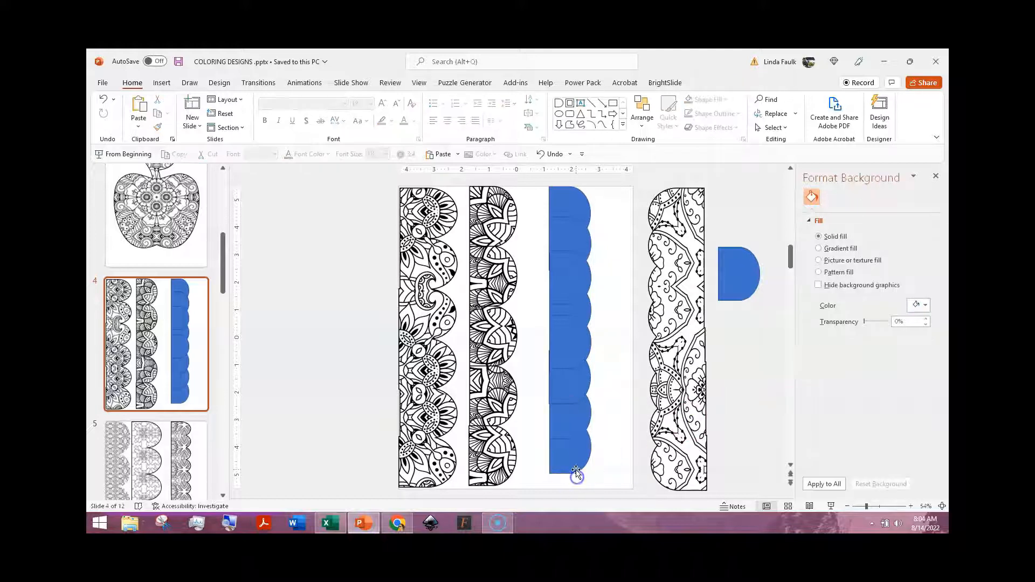
{"action": "left_click", "coordinate": [572, 463]}
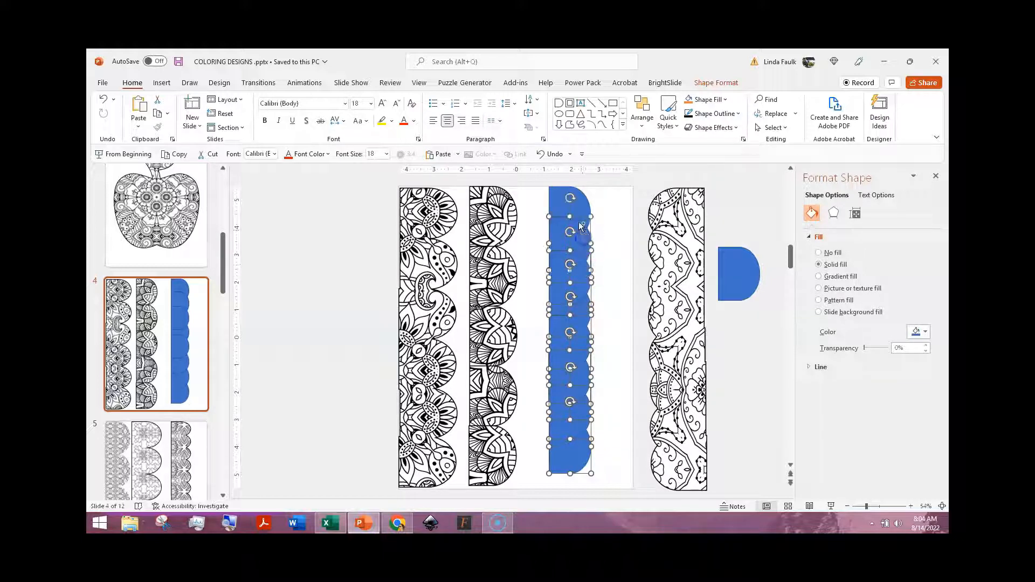
{"action": "left_click", "coordinate": [579, 200], "text": "shift"}
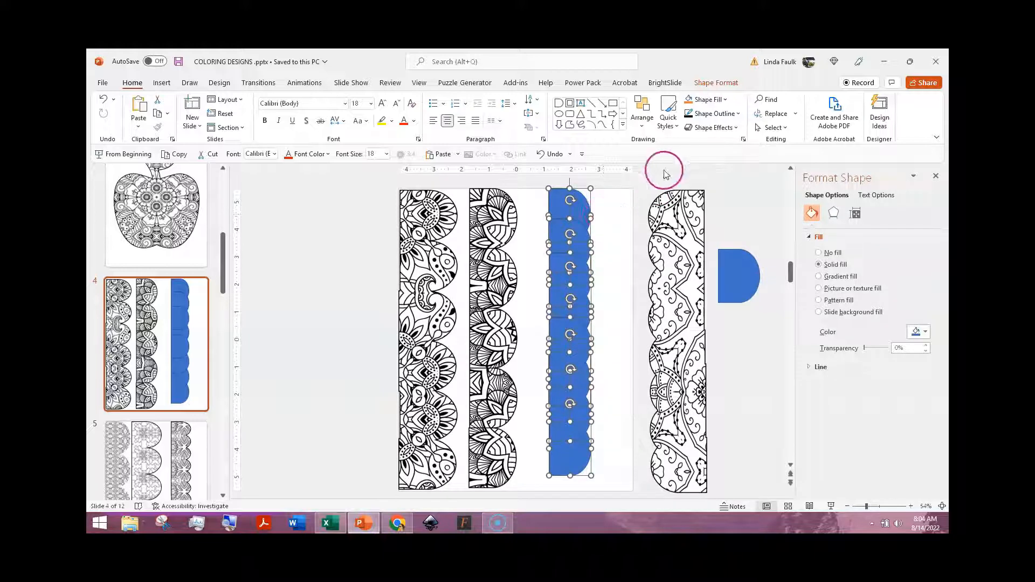
{"action": "left_click", "coordinate": [713, 81]}
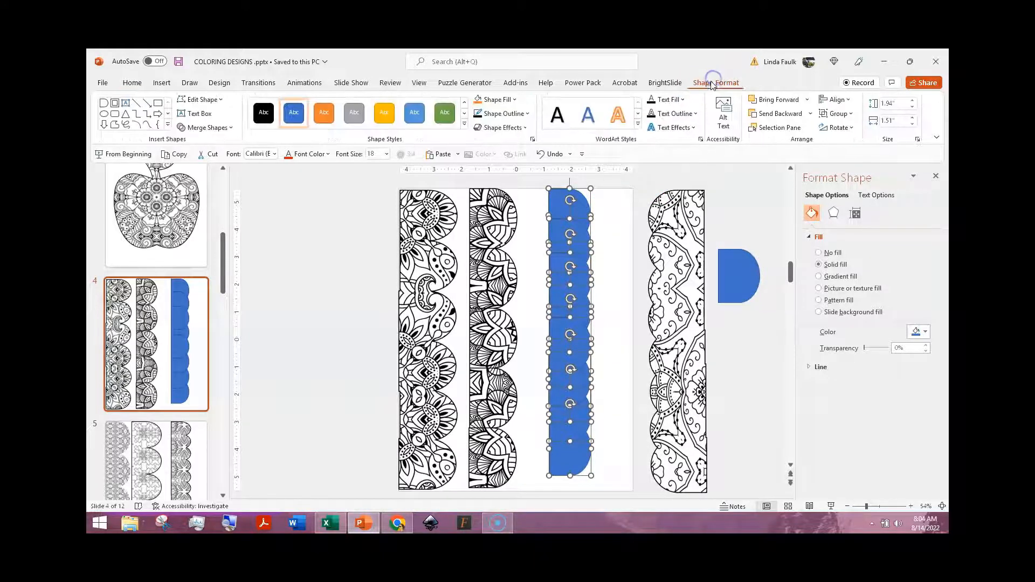
{"action": "left_click", "coordinate": [233, 128]}
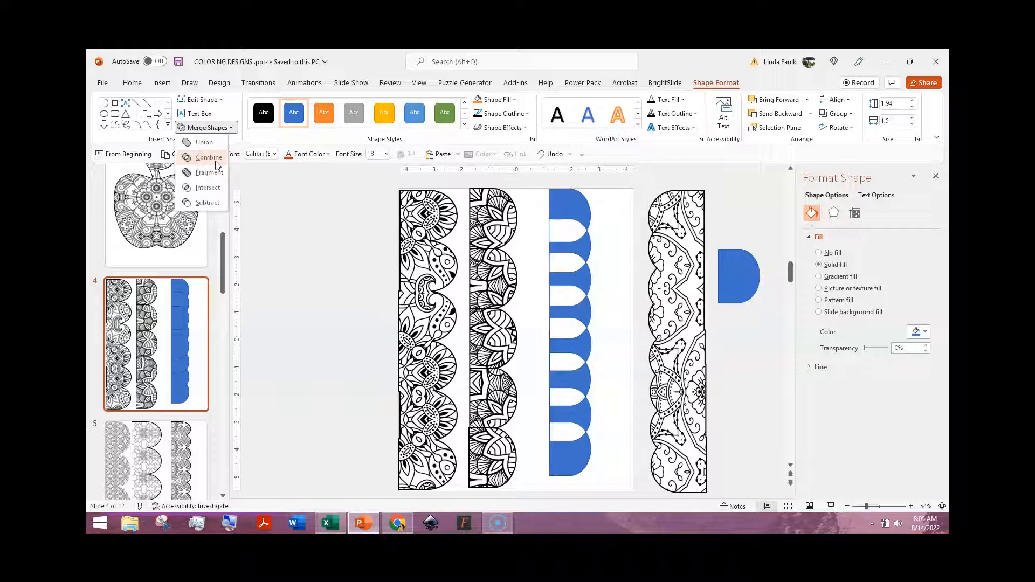
{"action": "left_click", "coordinate": [215, 147]}
{"action": "left_click", "coordinate": [215, 147]}
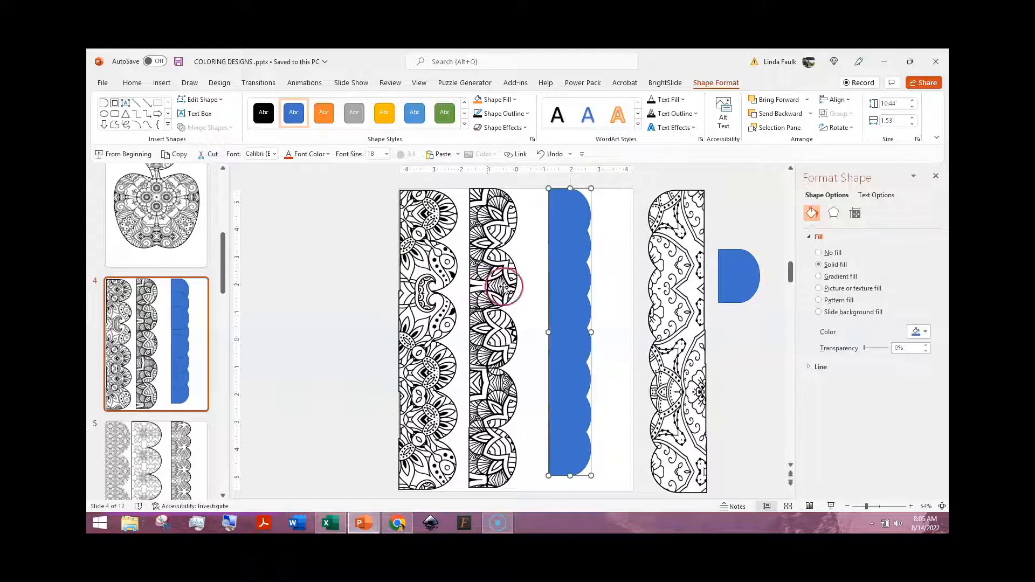
Stretch the merged scalloped border to about 10.95 inches tall and 2.12 inches wide.
{"action": "left_click_drag", "start_coordinate": [570, 477], "coordinate": [571, 490]}
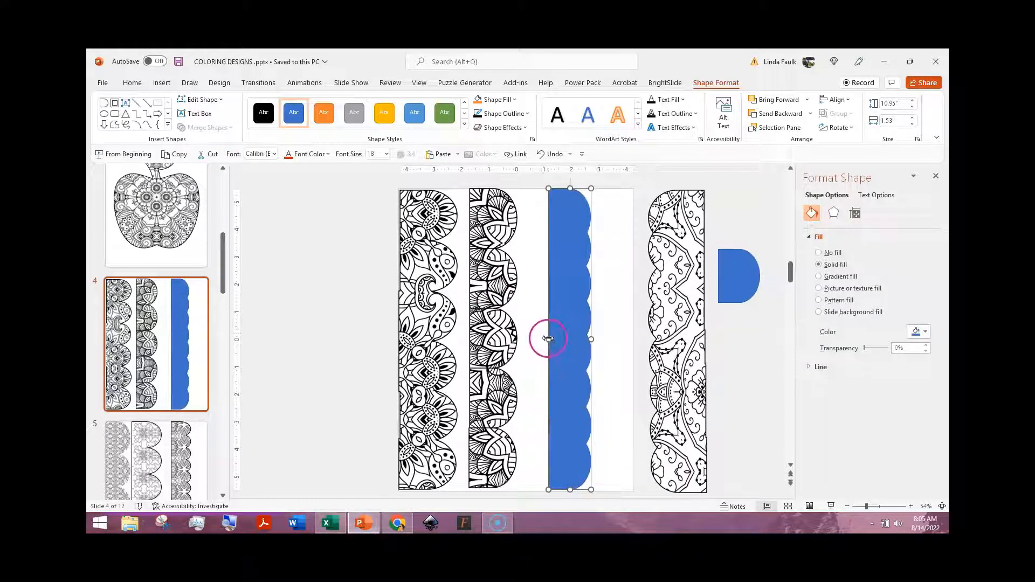
{"action": "left_click_drag", "start_coordinate": [545, 338], "coordinate": [536, 337]}
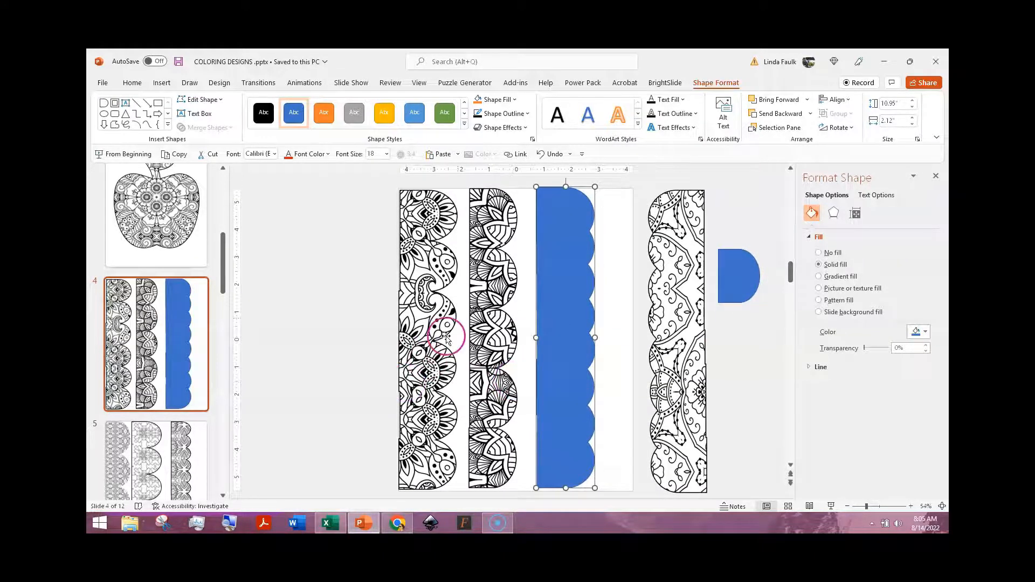
Fill the scalloped border with a pattern image from the coloring pages folder and tile the picture as texture.
{"action": "left_click", "coordinate": [515, 99]}
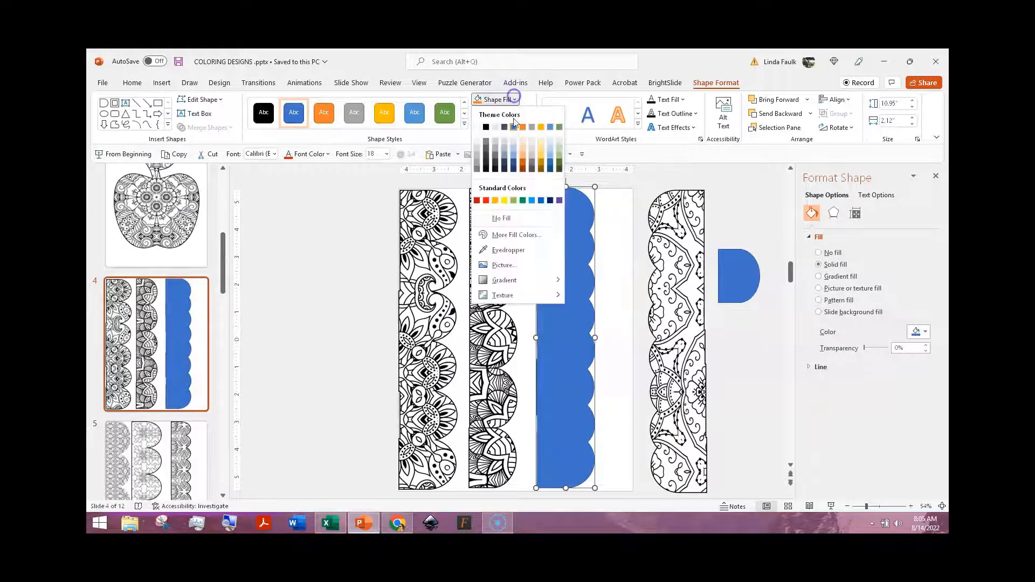
{"action": "left_click", "coordinate": [504, 265]}
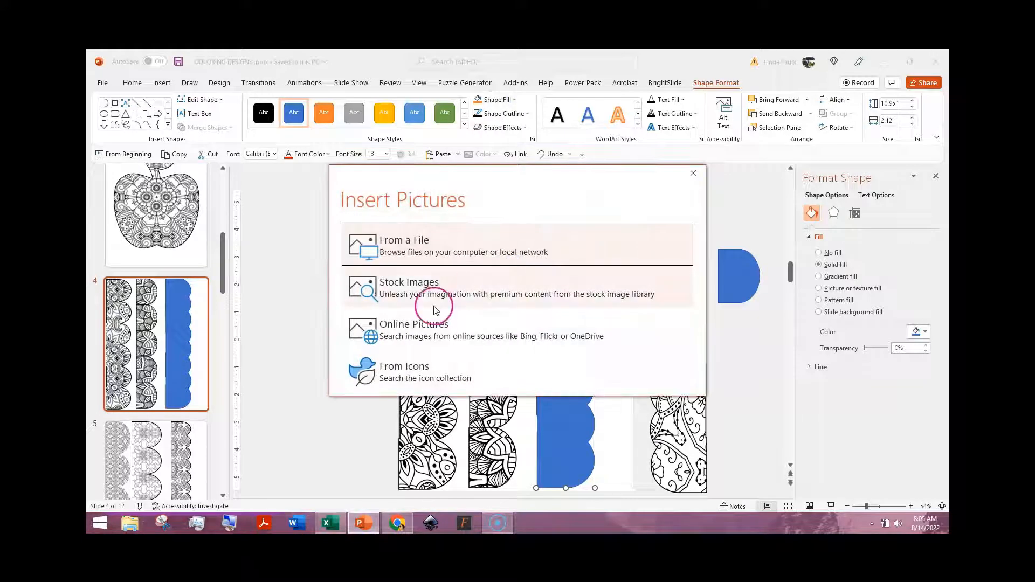
{"action": "left_click", "coordinate": [439, 258]}
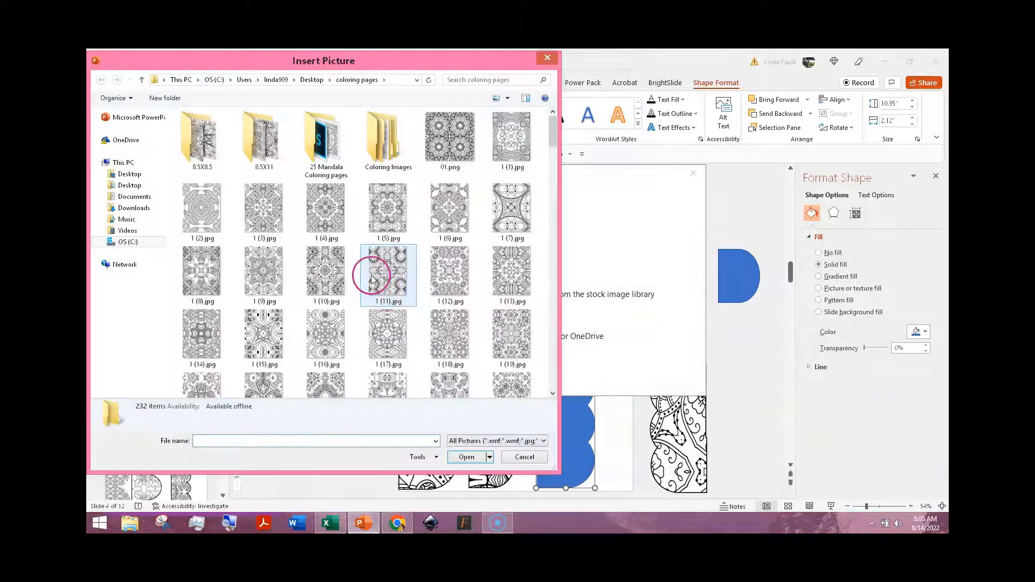
{"action": "left_click", "coordinate": [439, 318]}
{"action": "double_click", "coordinate": [499, 270]}
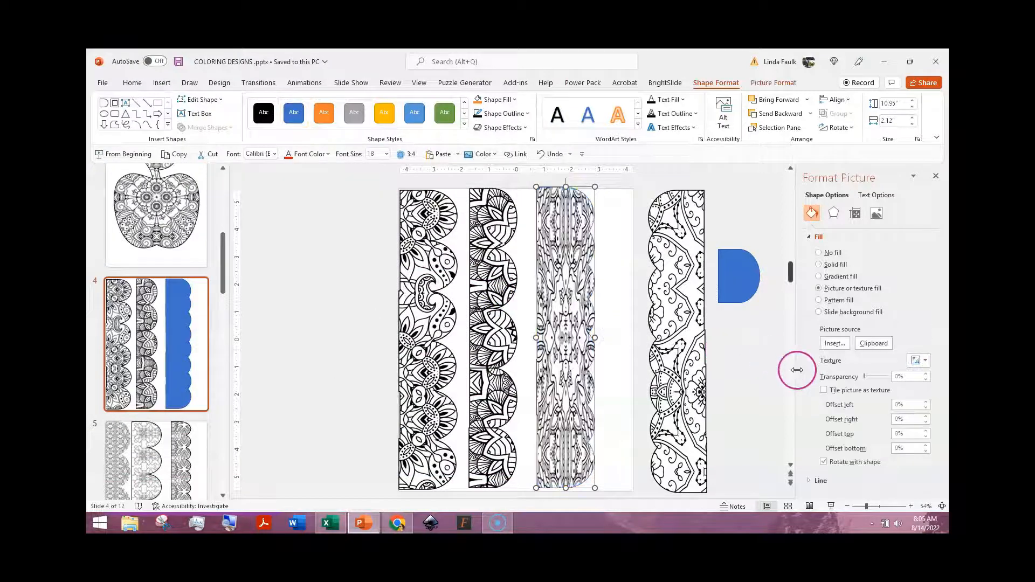
{"action": "left_click", "coordinate": [824, 390]}
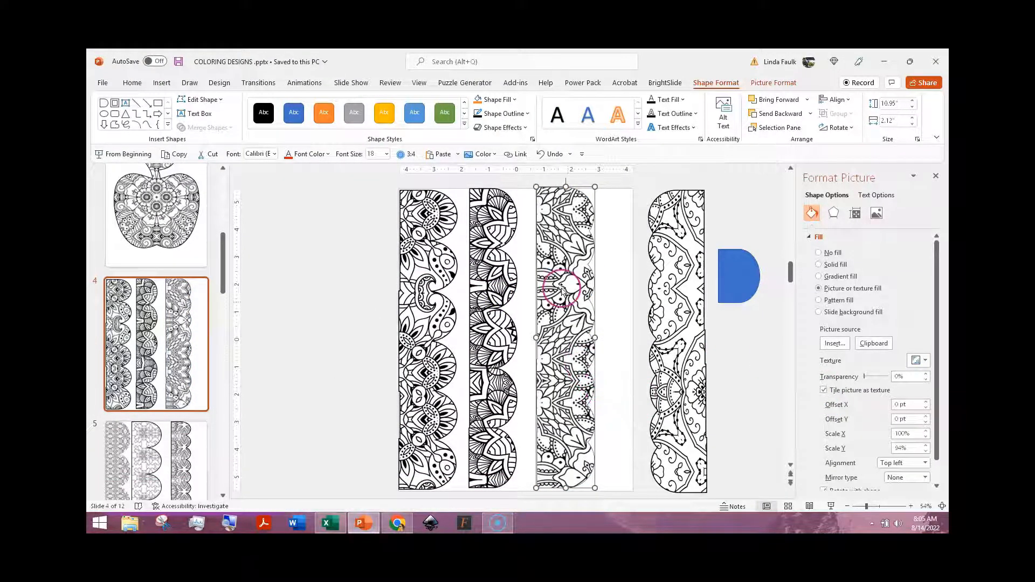
Give the pattern-filled border a black outline with a weight of 2¼ pt.
{"action": "left_click", "coordinate": [528, 113]}
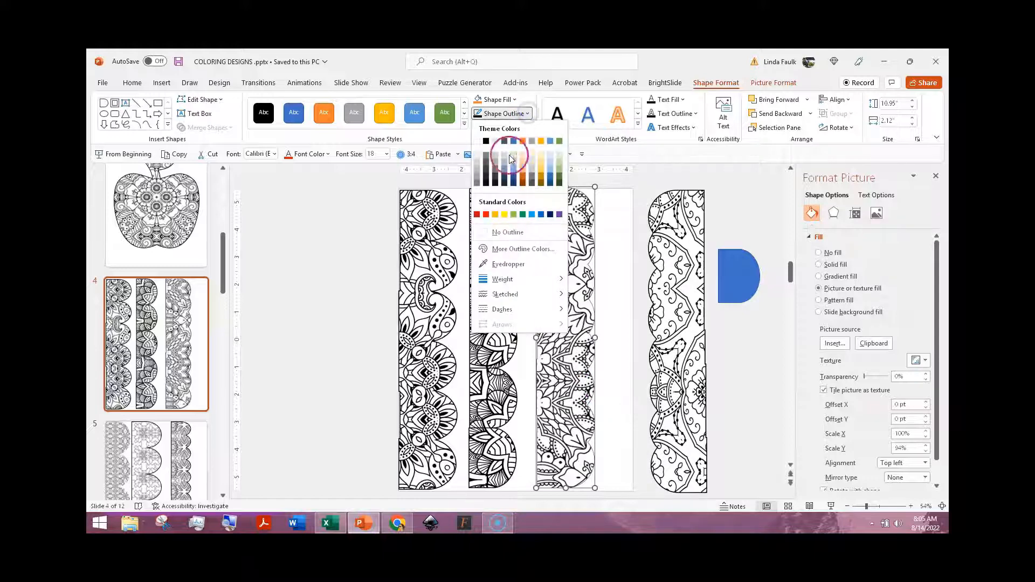
{"action": "left_click", "coordinate": [487, 141]}
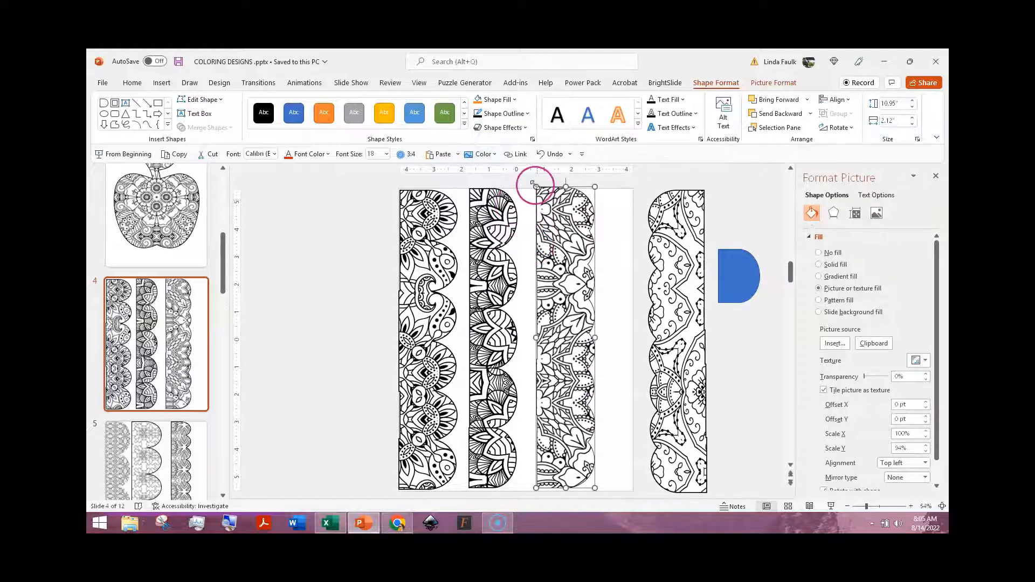
{"action": "left_click", "coordinate": [528, 115]}
{"action": "left_click", "coordinate": [518, 279]}
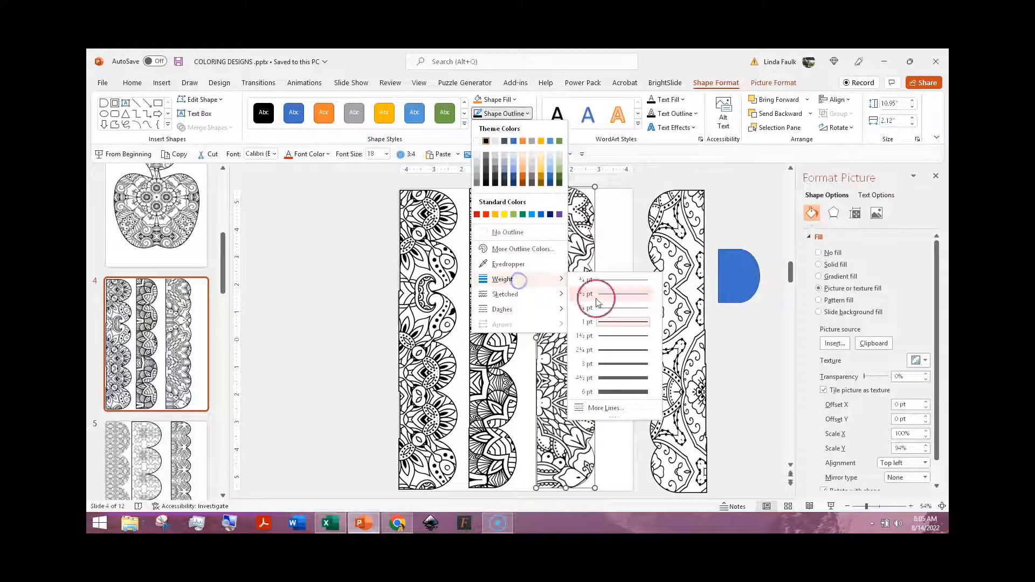
{"action": "left_click", "coordinate": [634, 350]}
{"action": "left_click", "coordinate": [348, 352]}
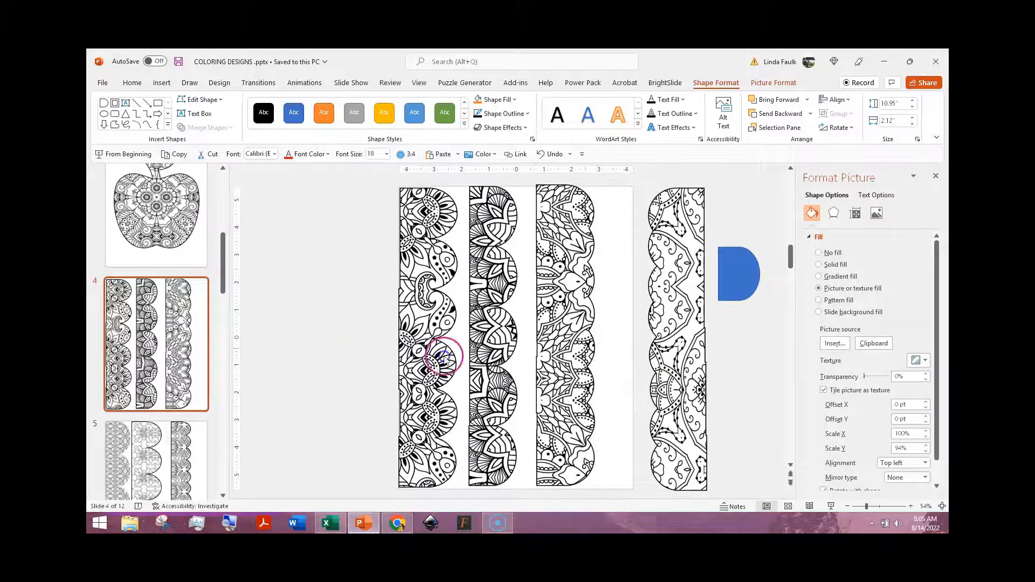
Widen the newly filled border to about 2.85 inches and move it closer to the border beside it.
{"action": "mouse_move", "coordinate": [563, 339]}
{"action": "left_mouse_down"}
{"action": "mouse_move", "coordinate": [590, 338]}
{"action": "mouse_move", "coordinate": [543, 336]}
{"action": "mouse_move", "coordinate": [580, 334]}
{"action": "left_mouse_up"}
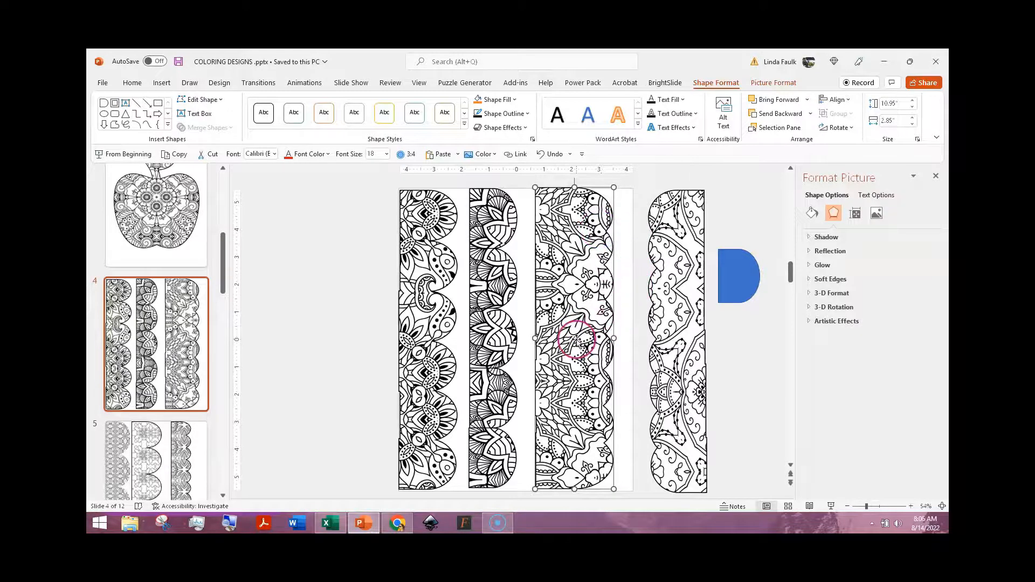
{"action": "left_click_drag", "start_coordinate": [599, 320], "coordinate": [590, 321]}
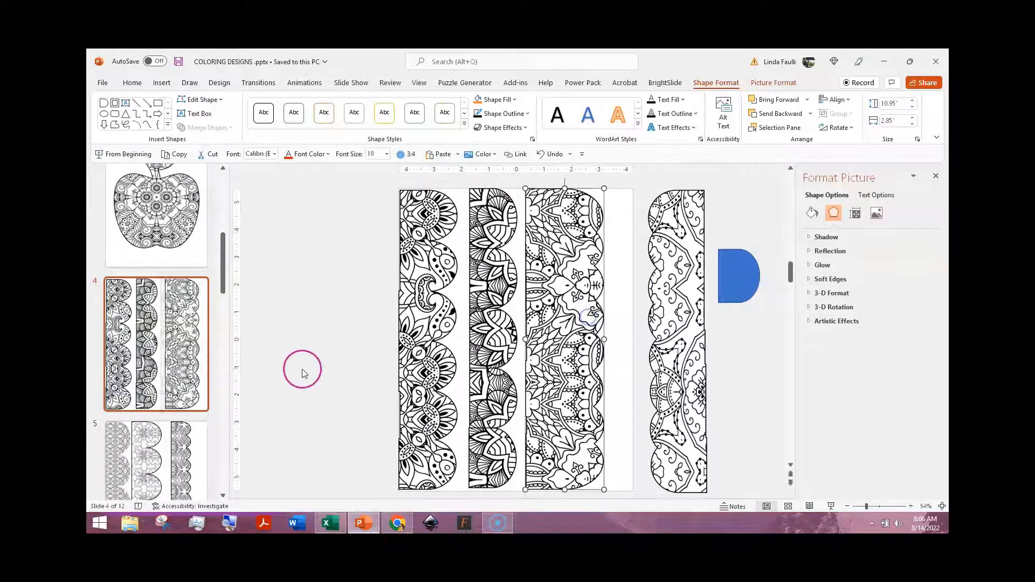
{"action": "scroll", "coordinate": [187, 396], "scroll_direction": "down", "scroll_amount": 5}
{"action": "left_click", "coordinate": [186, 379]}
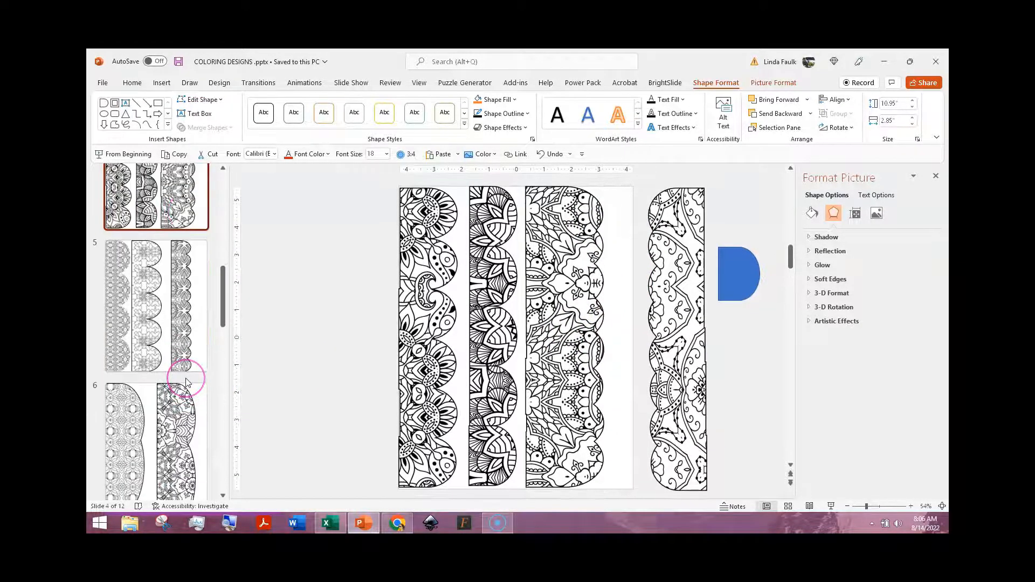
{"action": "scroll", "coordinate": [186, 381], "scroll_direction": "down", "scroll_amount": 3}
{"action": "scroll", "coordinate": [183, 362], "scroll_direction": "up", "scroll_amount": 3}
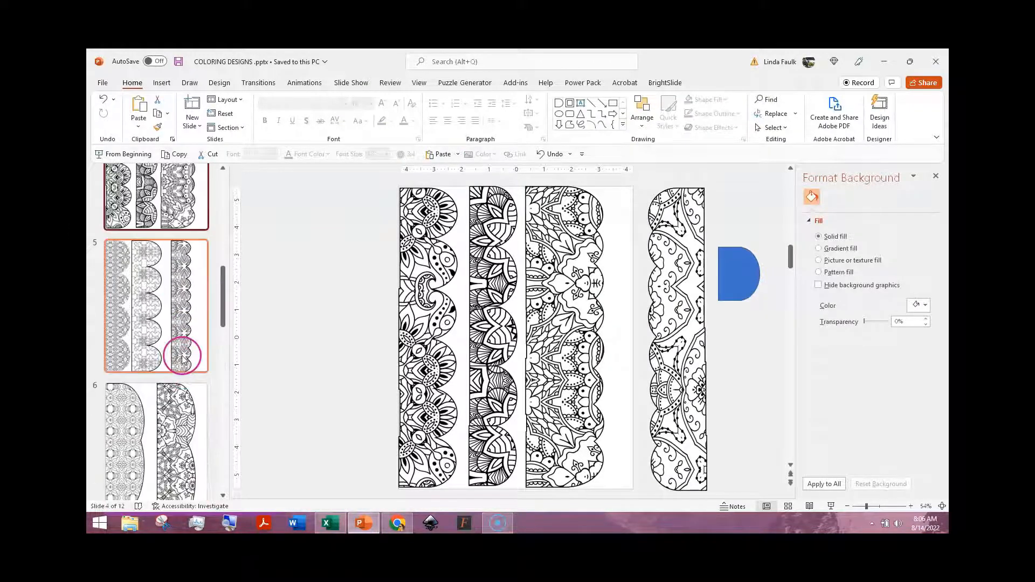